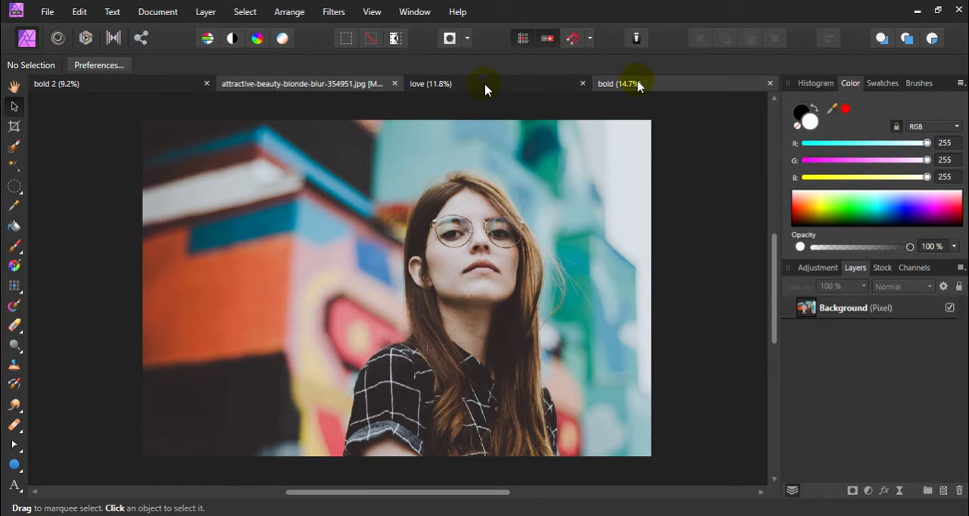
Look over the finished love and bold poster examples and return to the original portrait photo
{"action": "left_click", "coordinate": [155, 83]}
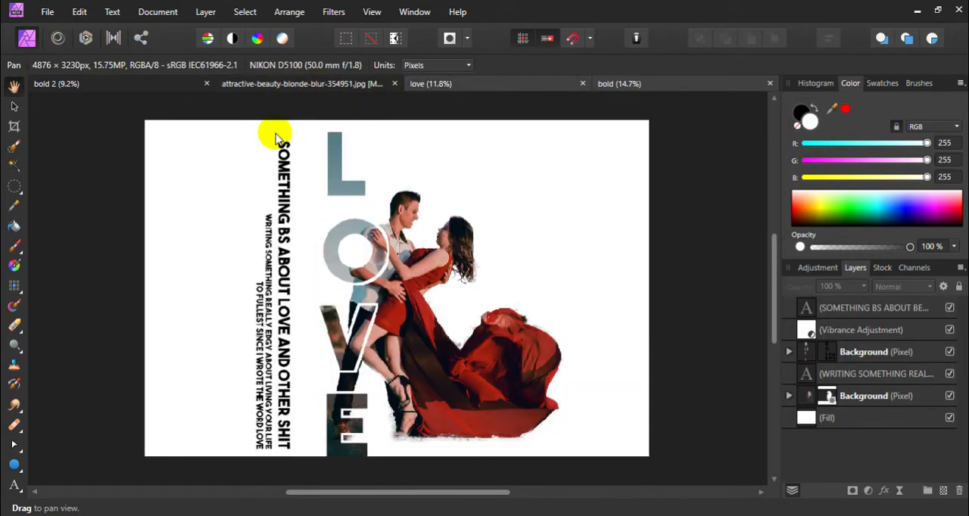
{"action": "left_click", "coordinate": [509, 89]}
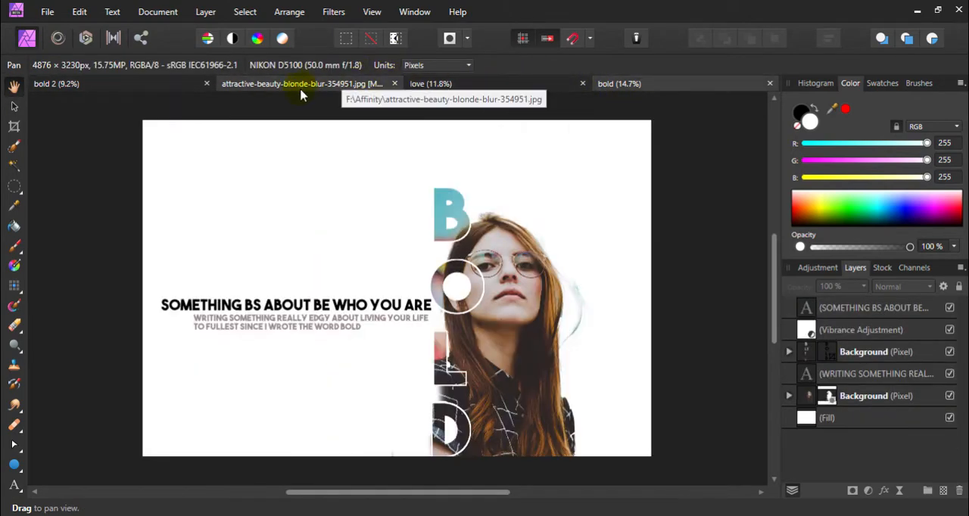
{"action": "left_click", "coordinate": [294, 83]}
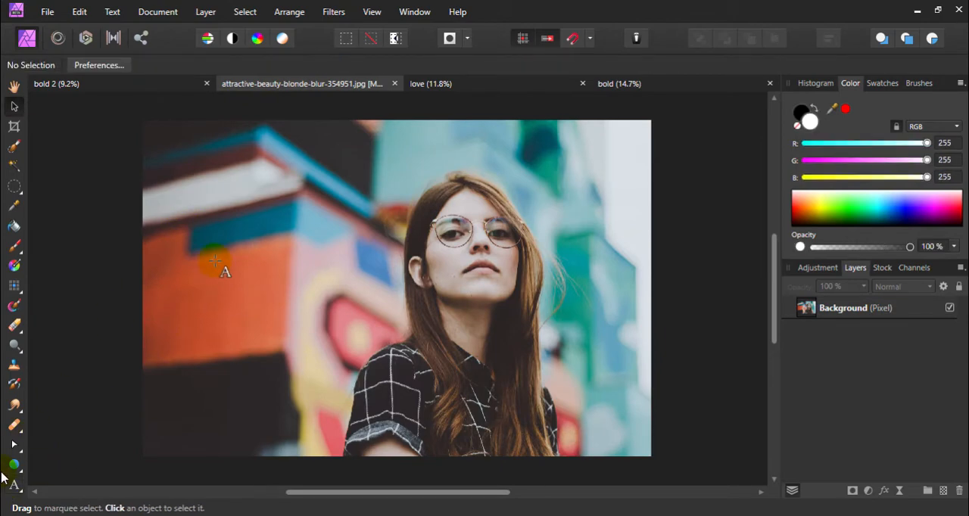
{"action": "left_click_drag", "start_coordinate": [216, 261], "coordinate": [347, 317]}
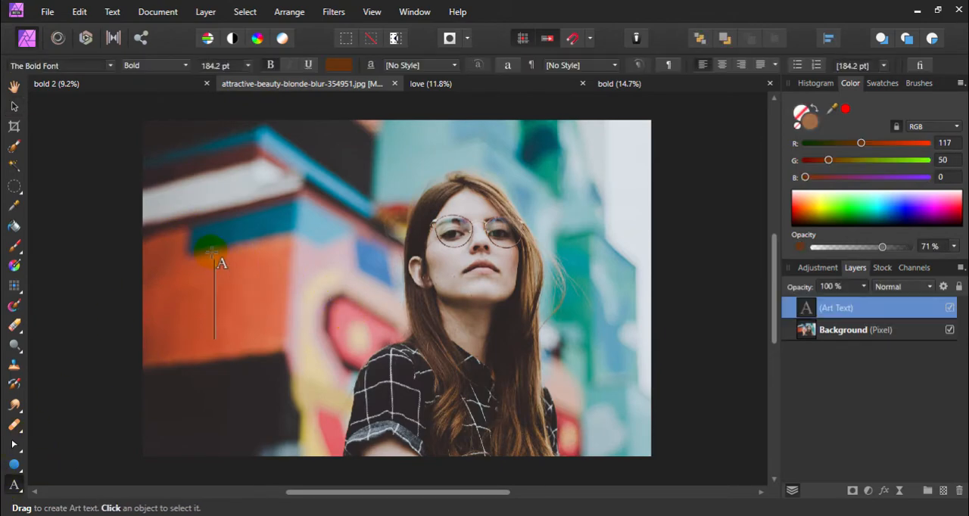
{"action": "left_click", "coordinate": [44, 66]}
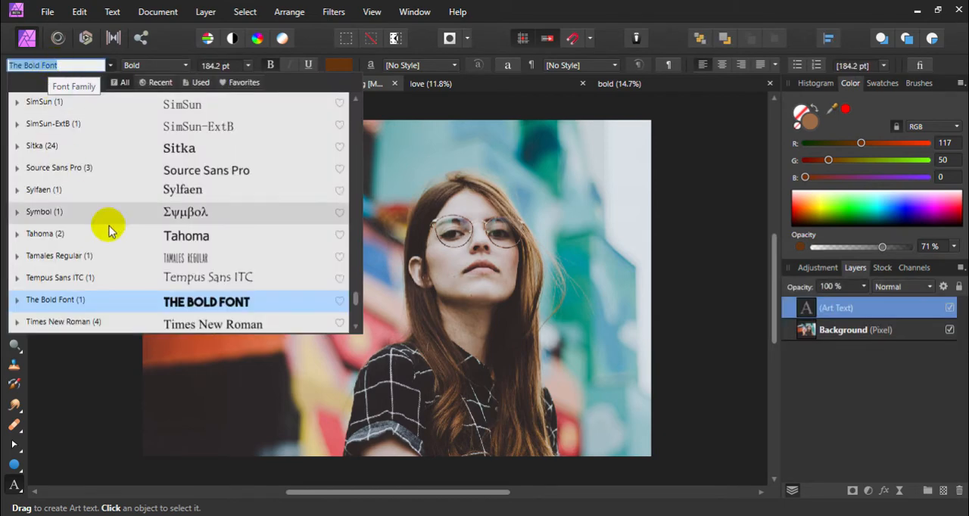
{"action": "left_click", "coordinate": [148, 299]}
{"action": "left_click", "coordinate": [14, 87]}
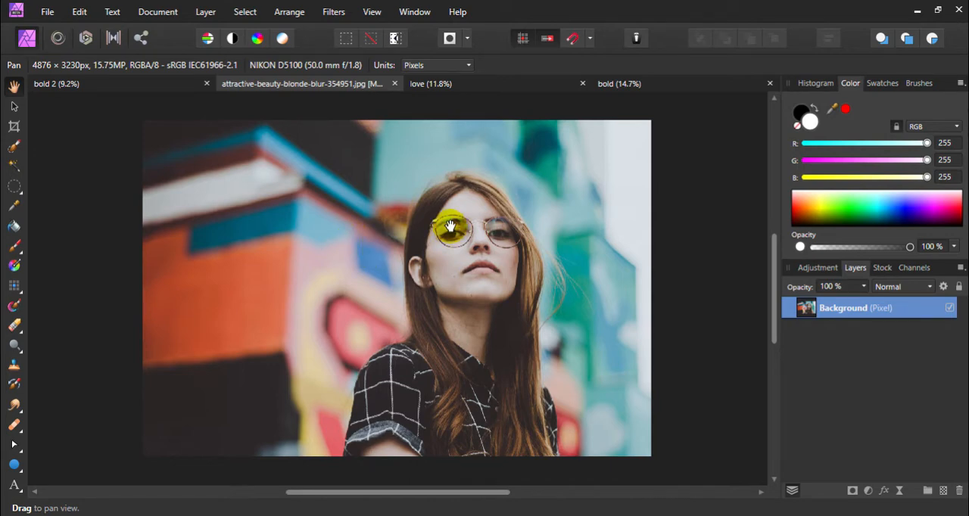
Select the woman's head, hair and shirt with the Selection Brush at a width of 263.4 px
{"action": "key", "text": "w"}
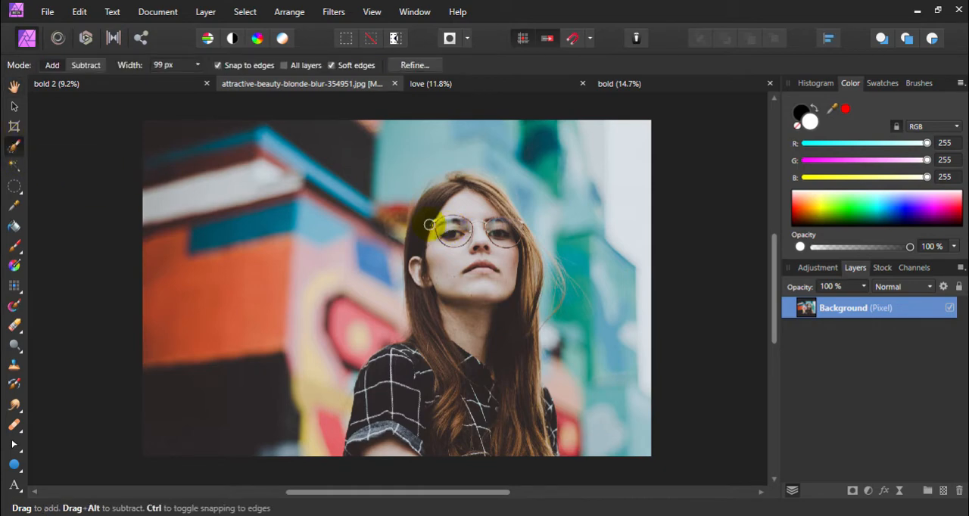
{"action": "key", "text": "bracketright"}
{"action": "key", "text": "bracketright"}
{"action": "key", "text": "bracketright"}
{"action": "key", "text": "bracketright"}
{"action": "key", "text": "bracketright"}
{"action": "key", "text": "bracketright"}
{"action": "key", "text": "bracketright"}
{"action": "key", "text": "bracketright"}
{"action": "key", "text": "bracketright"}
{"action": "key", "text": "bracketright"}
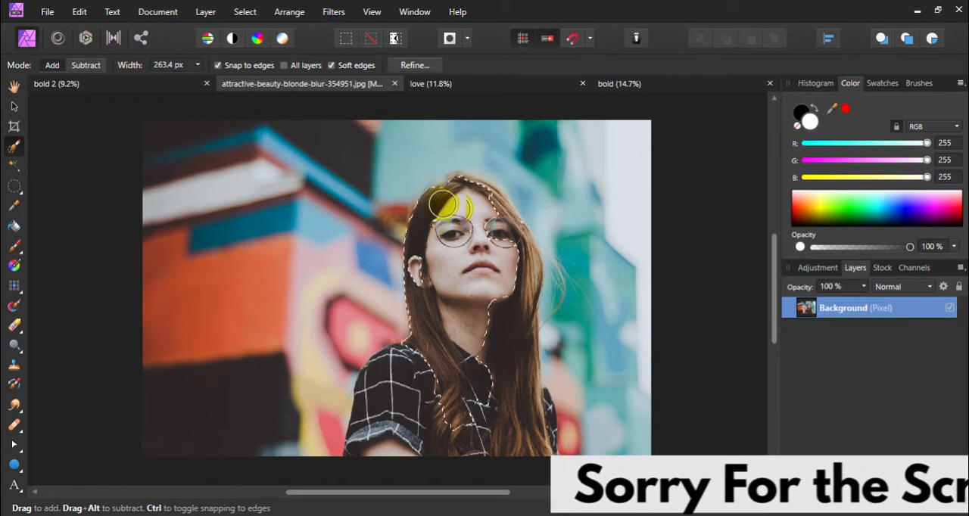
{"action": "mouse_move", "coordinate": [444, 205]}
{"action": "left_mouse_down"}
{"action": "mouse_move", "coordinate": [428, 353]}
{"action": "mouse_move", "coordinate": [396, 415]}
{"action": "mouse_move", "coordinate": [397, 434]}
{"action": "left_mouse_up"}
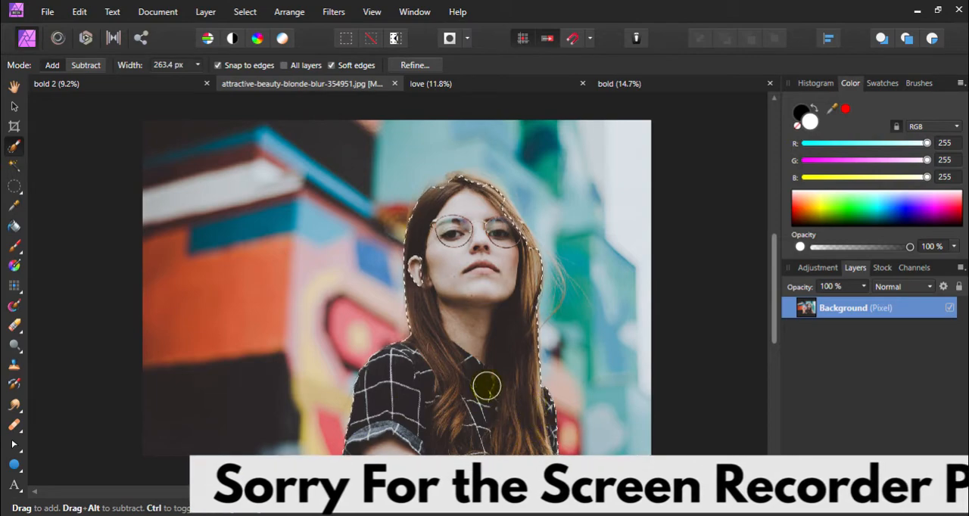
Add the missed ear and the hair along the crown to the selection with a 99.3 px brush
{"action": "scroll", "coordinate": [500, 257], "scroll_direction": "up", "scroll_amount": 5}
{"action": "scroll", "coordinate": [519, 224], "scroll_direction": "up", "scroll_amount": 2}
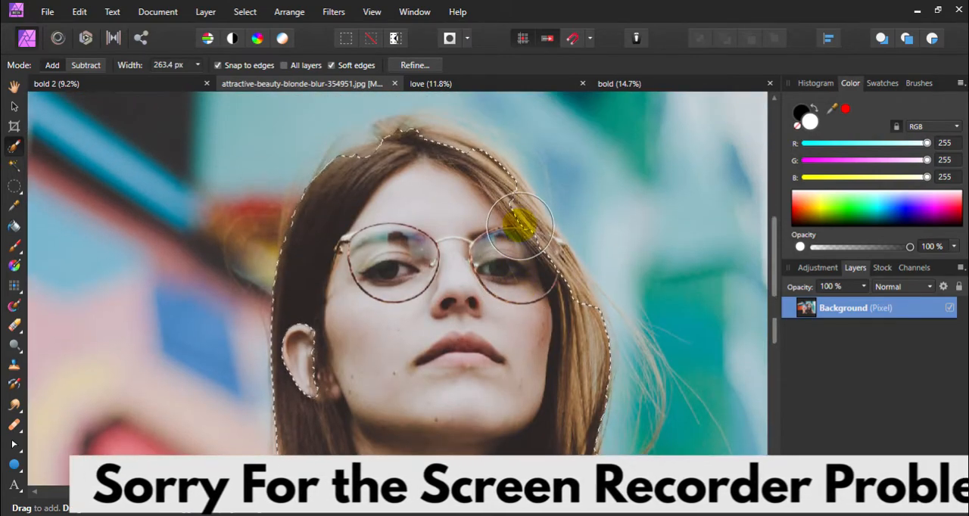
{"action": "key", "text": "bracketleft"}
{"action": "key", "text": "bracketleft"}
{"action": "key", "text": "bracketleft"}
{"action": "key", "text": "bracketleft"}
{"action": "key", "text": "bracketleft"}
{"action": "key", "text": "bracketleft"}
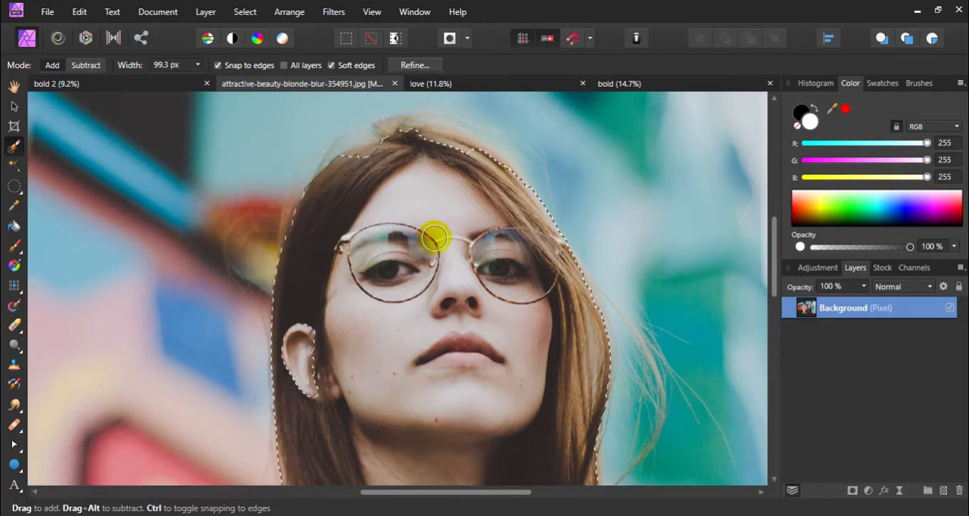
{"action": "left_click_drag", "start_coordinate": [311, 334], "coordinate": [306, 411]}
{"action": "scroll", "coordinate": [346, 302], "scroll_direction": "up", "scroll_amount": 2}
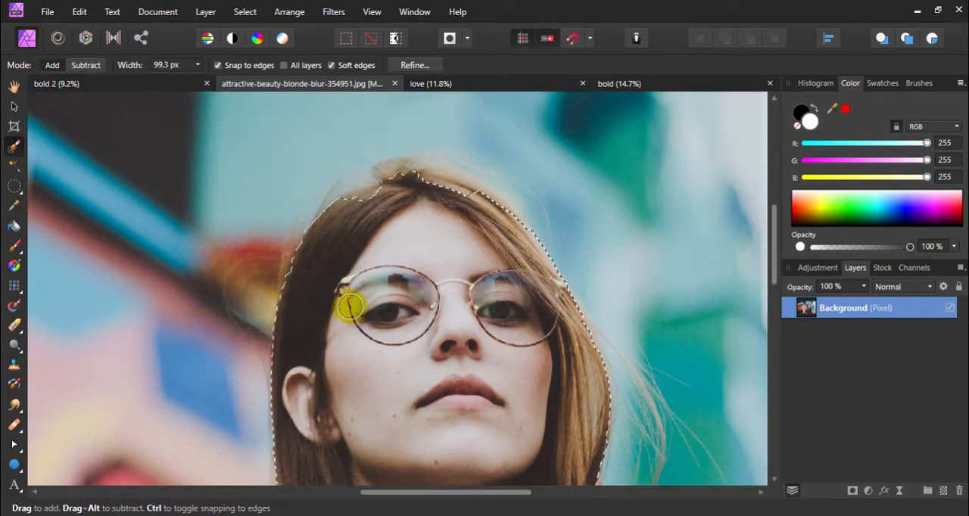
{"action": "mouse_move", "coordinate": [396, 207]}
{"action": "left_mouse_down"}
{"action": "mouse_move", "coordinate": [459, 207]}
{"action": "mouse_move", "coordinate": [476, 214]}
{"action": "mouse_move", "coordinate": [488, 241]}
{"action": "left_mouse_up"}
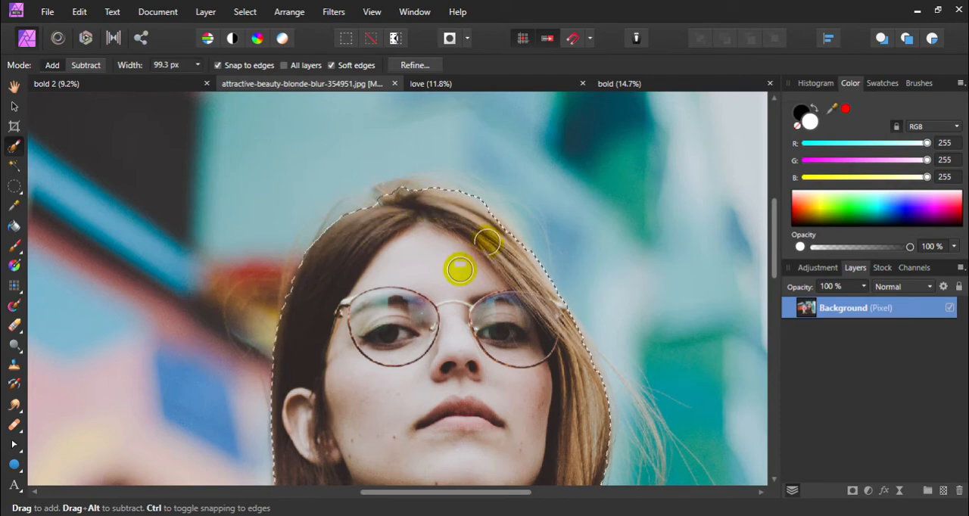
Refine the selection by painting with the Matte brush along the hair edges on both sides of the head, and apply it as a selection
{"action": "scroll", "coordinate": [454, 288], "scroll_direction": "down", "scroll_amount": 10}
{"action": "scroll", "coordinate": [455, 288], "scroll_direction": "up", "scroll_amount": 10}
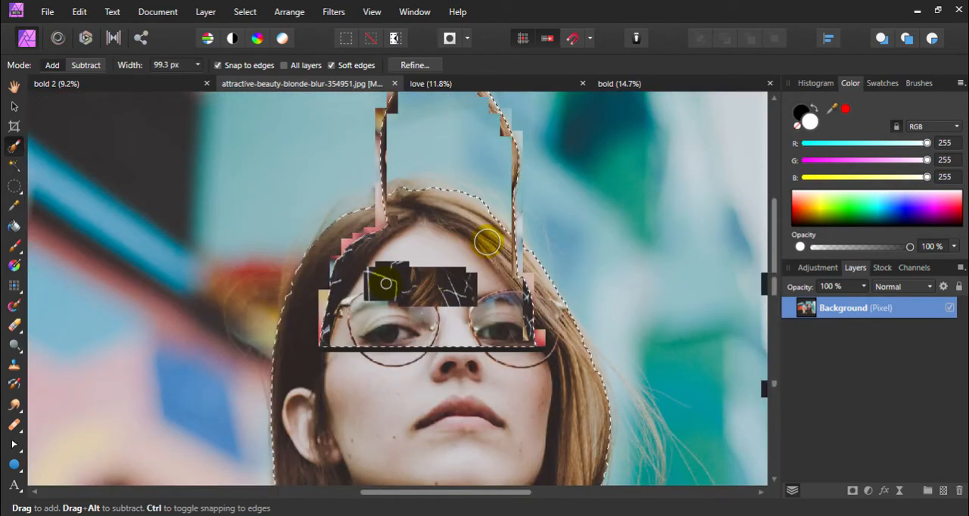
{"action": "scroll", "coordinate": [400, 293], "scroll_direction": "up", "scroll_amount": 4}
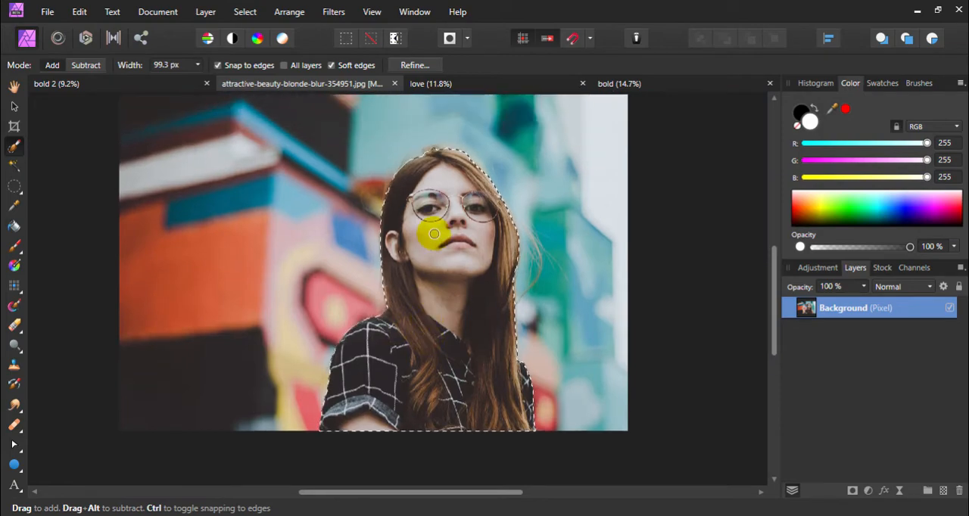
{"action": "scroll", "coordinate": [431, 232], "scroll_direction": "up", "scroll_amount": 2}
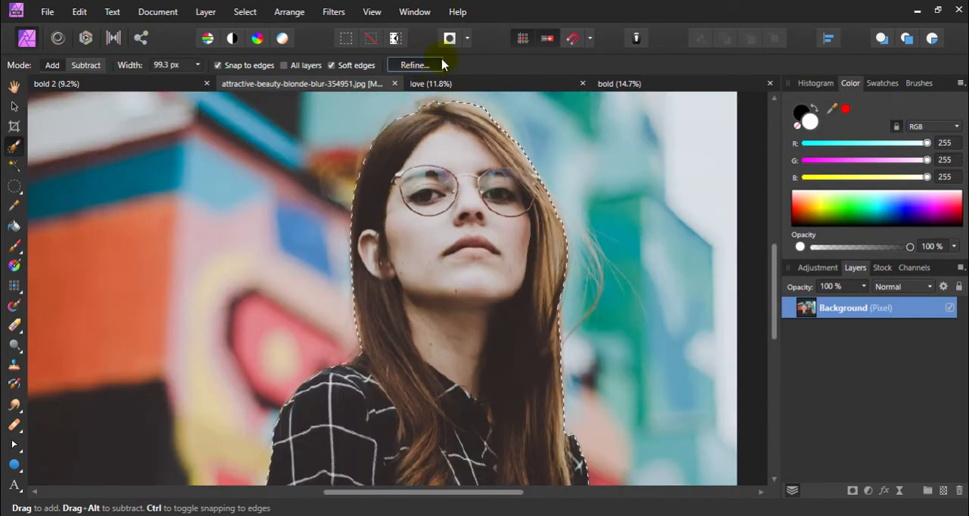
{"action": "left_click", "coordinate": [415, 65]}
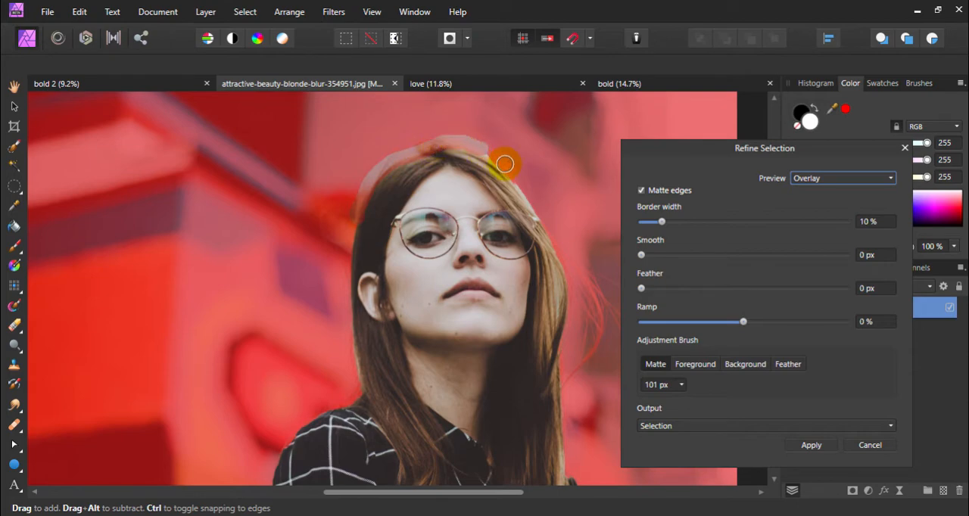
{"action": "mouse_move", "coordinate": [522, 186]}
{"action": "left_mouse_down"}
{"action": "mouse_move", "coordinate": [572, 280]}
{"action": "mouse_move", "coordinate": [574, 325]}
{"action": "mouse_move", "coordinate": [562, 317]}
{"action": "mouse_move", "coordinate": [559, 279]}
{"action": "mouse_move", "coordinate": [558, 290]}
{"action": "mouse_move", "coordinate": [579, 411]}
{"action": "left_mouse_up"}
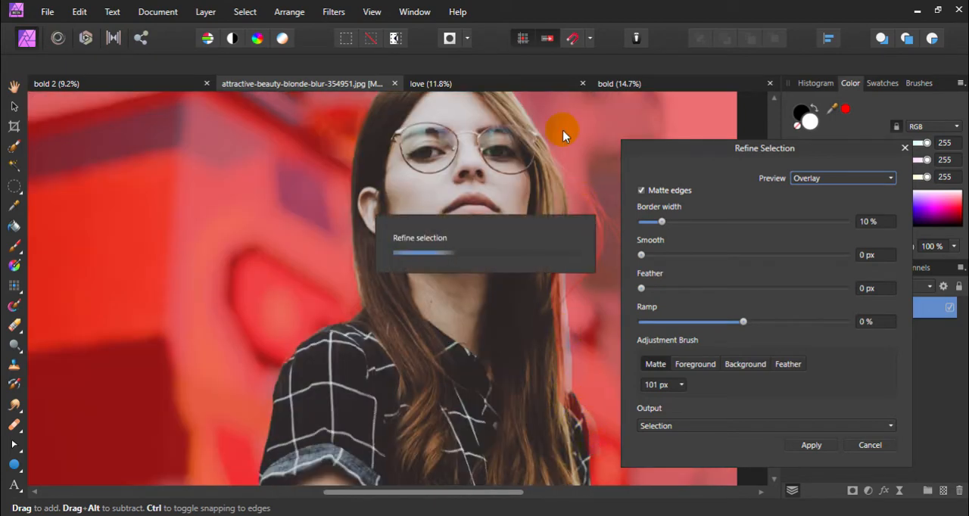
{"action": "left_click", "coordinate": [567, 398]}
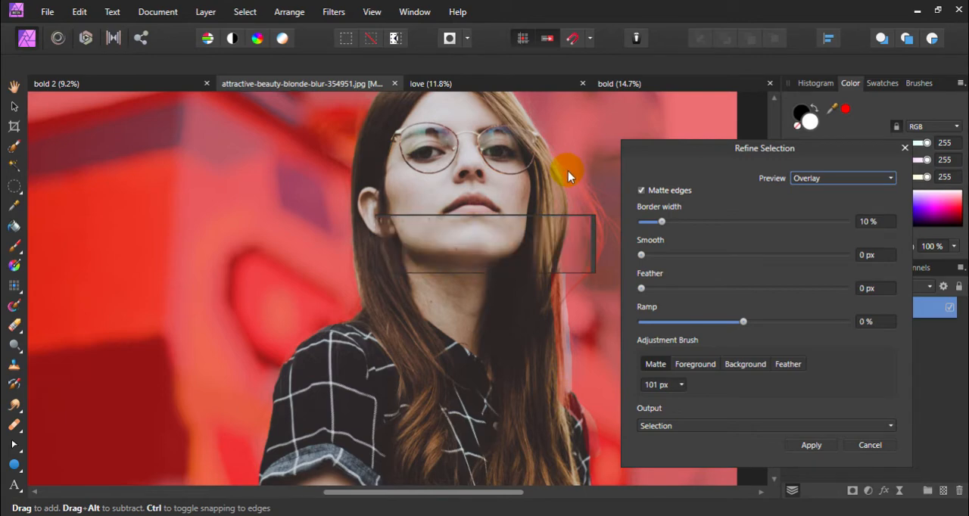
{"action": "scroll", "coordinate": [568, 171], "scroll_direction": "up", "scroll_amount": 3}
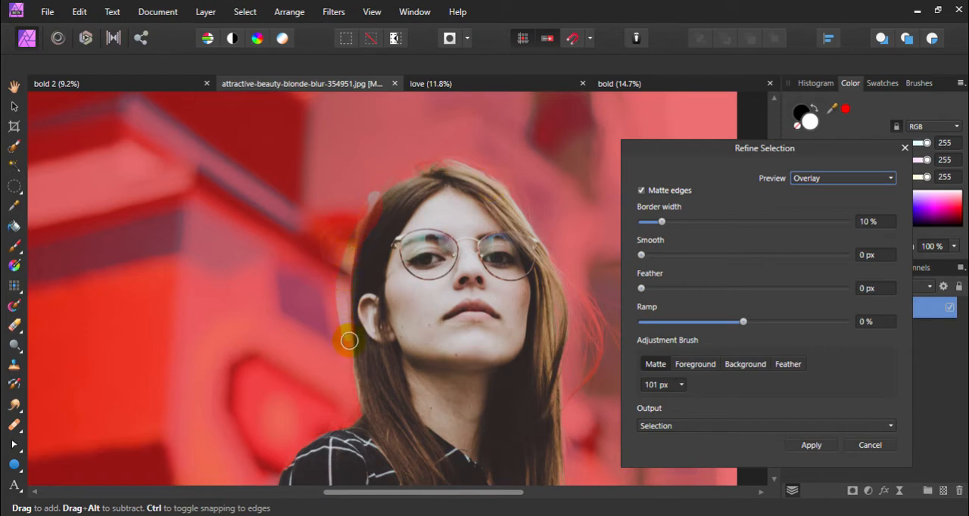
{"action": "left_click", "coordinate": [358, 422]}
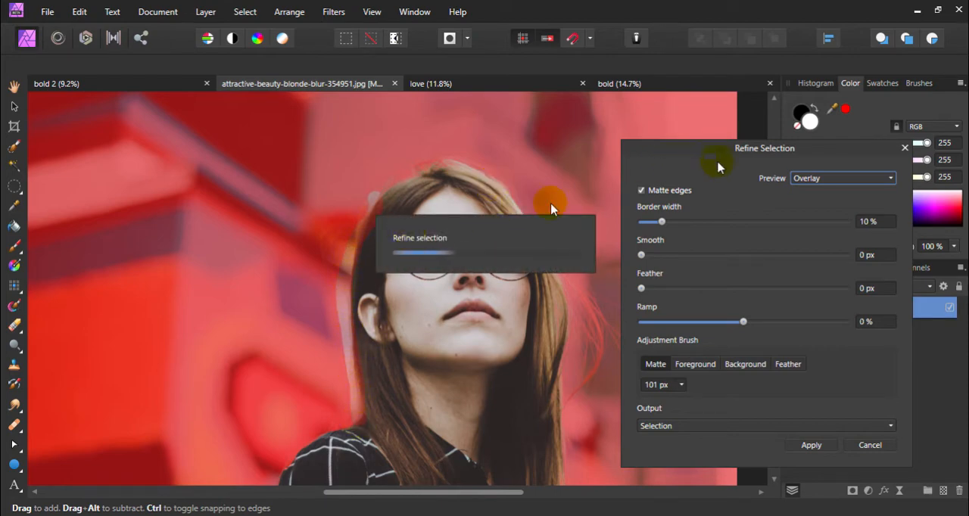
{"action": "left_click", "coordinate": [811, 446]}
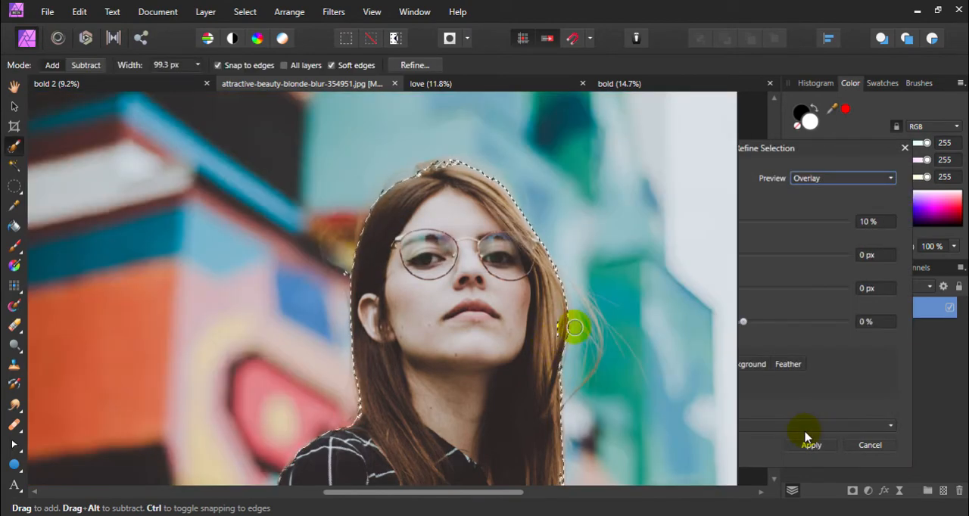
Mask the Background layer with the selection of the woman and deselect
{"action": "left_click", "coordinate": [851, 490]}
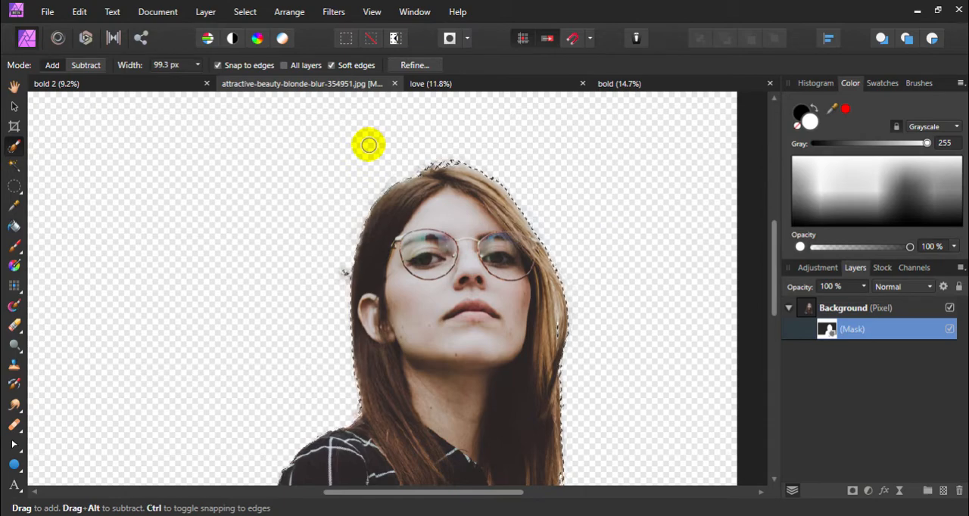
{"action": "key", "text": "ctrl+d"}
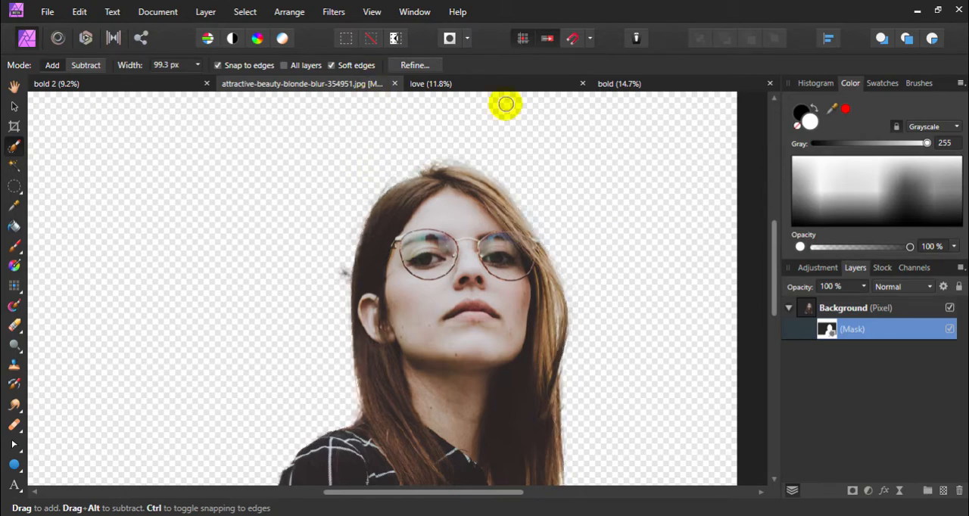
{"action": "left_click", "coordinate": [853, 329], "text": "ctrl"}
{"action": "key", "text": "ctrl+d"}
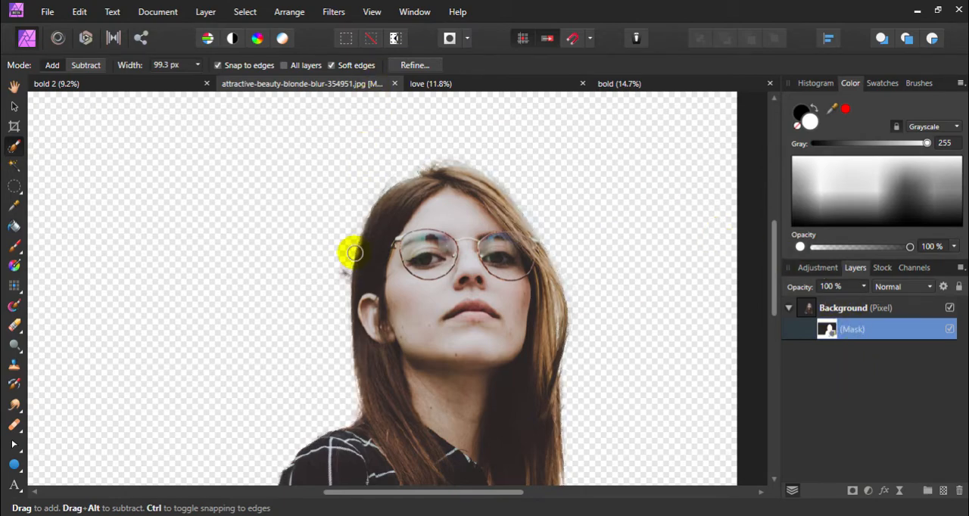
{"action": "key", "text": "ctrl+0"}
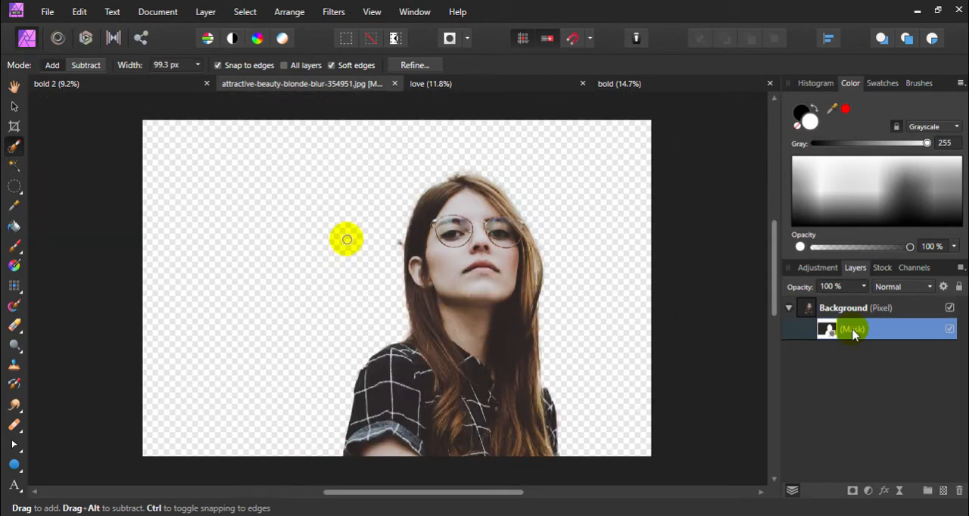
Add a solid white fill layer and place it beneath the masked Background layer
{"action": "left_click", "coordinate": [15, 89]}
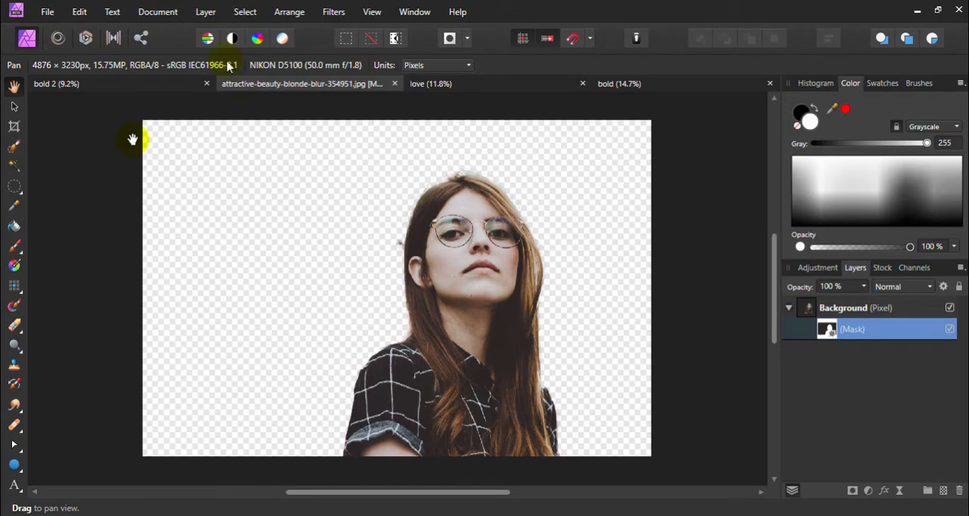
{"action": "left_click", "coordinate": [205, 12]}
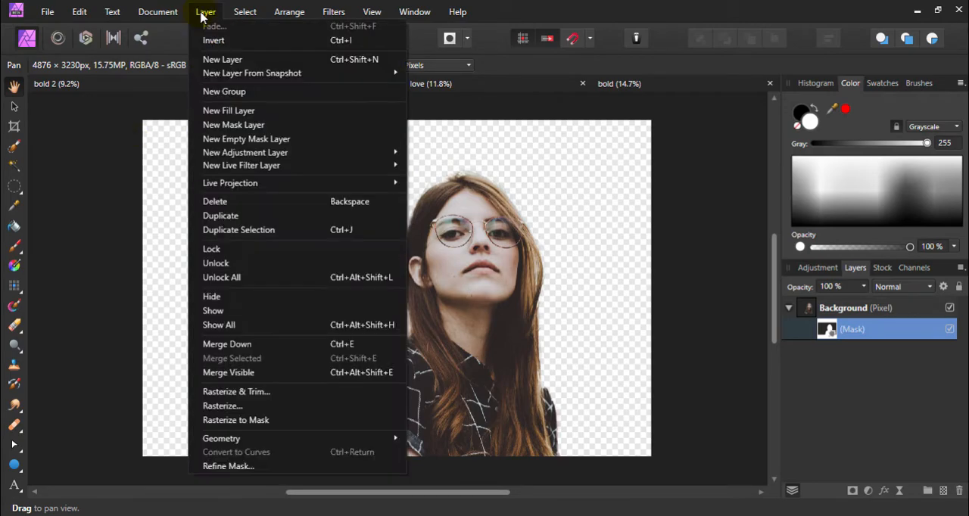
{"action": "left_click", "coordinate": [234, 111]}
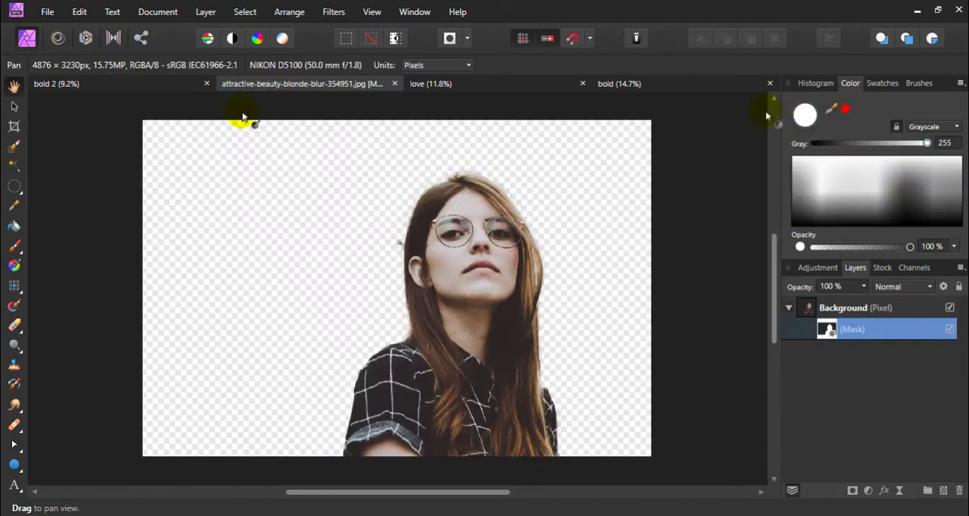
{"action": "left_click", "coordinate": [210, 65]}
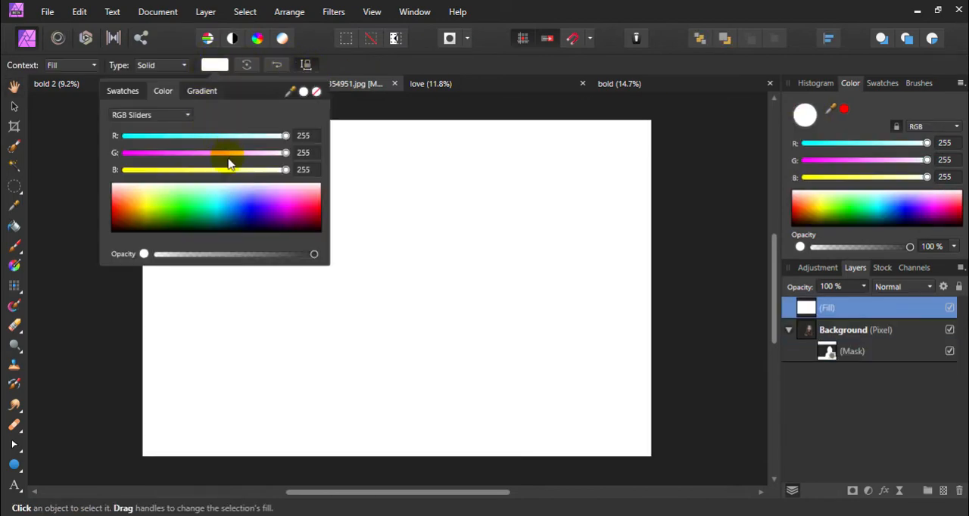
{"action": "left_click", "coordinate": [212, 66]}
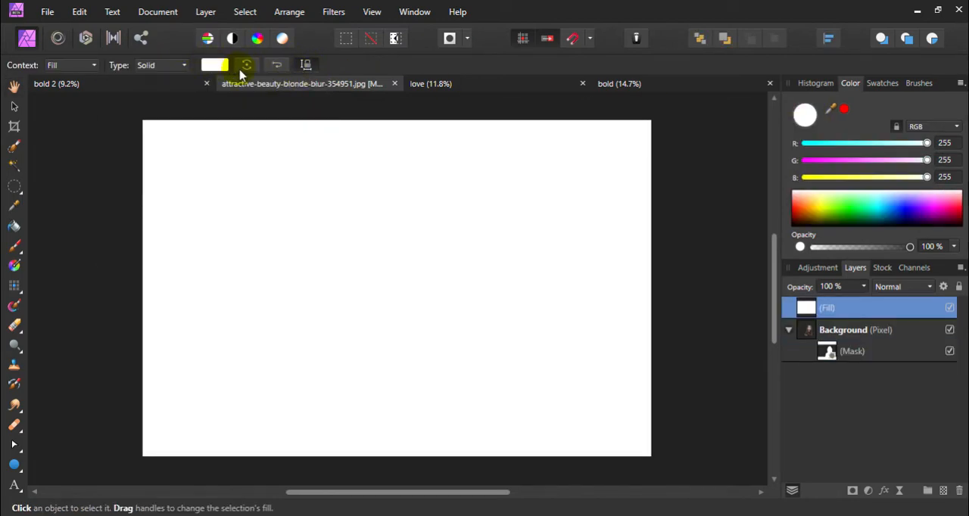
{"action": "left_click", "coordinate": [214, 65]}
{"action": "mouse_move", "coordinate": [221, 190]}
{"action": "left_mouse_down"}
{"action": "mouse_move", "coordinate": [240, 225]}
{"action": "mouse_move", "coordinate": [266, 214]}
{"action": "mouse_move", "coordinate": [200, 203]}
{"action": "mouse_move", "coordinate": [219, 208]}
{"action": "mouse_move", "coordinate": [215, 182]}
{"action": "left_mouse_up"}
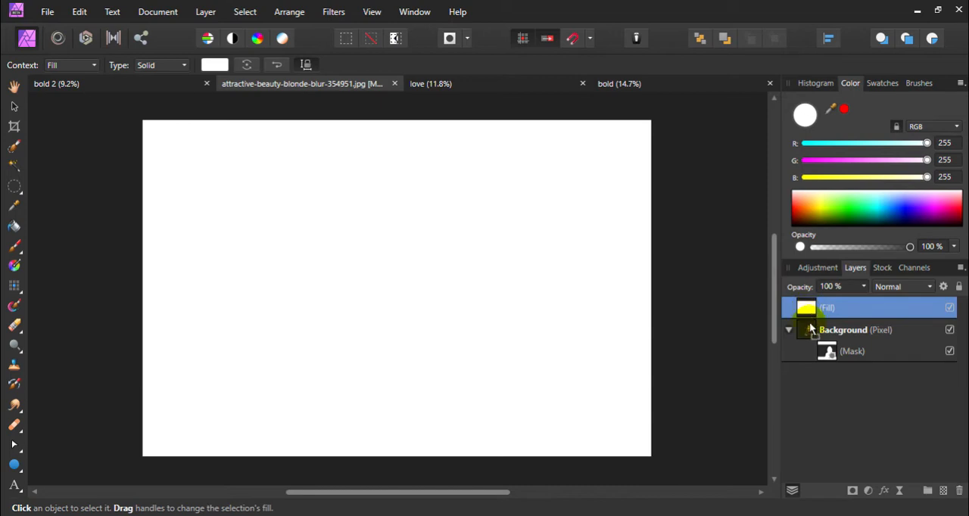
{"action": "mouse_move", "coordinate": [805, 363]}
{"action": "left_mouse_down"}
{"action": "mouse_move", "coordinate": [794, 363]}
{"action": "mouse_move", "coordinate": [814, 363]}
{"action": "left_mouse_up"}
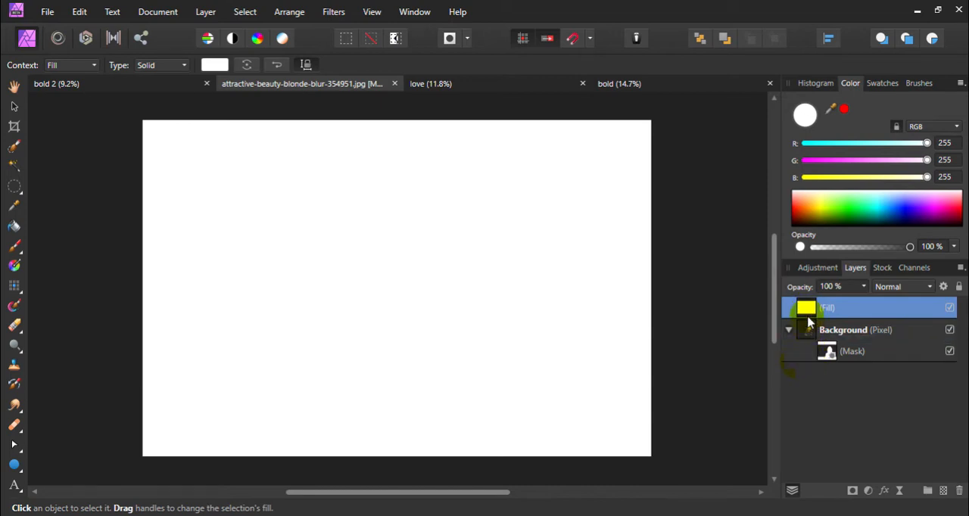
{"action": "left_click_drag", "start_coordinate": [815, 367], "coordinate": [814, 364]}
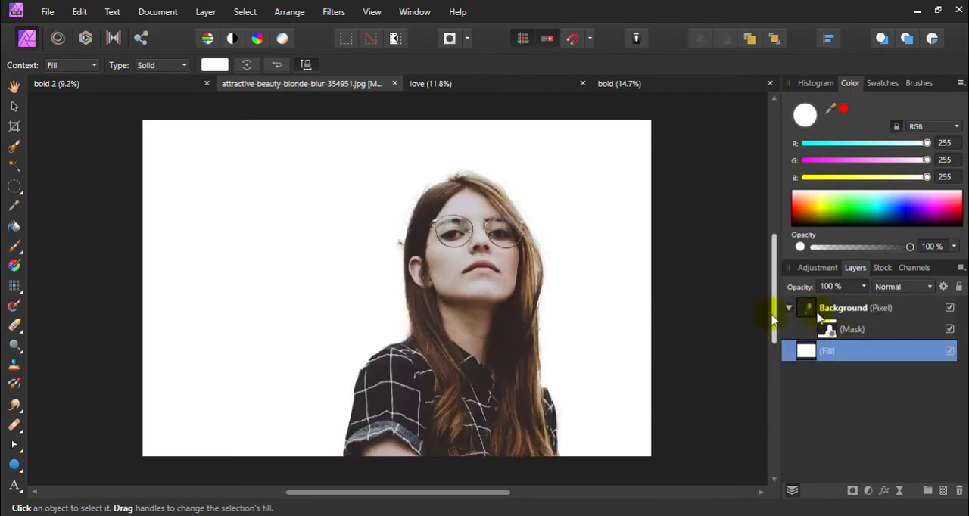
Move the masked Background layer so the woman stands closer to the canvas's right edge, keeping her cropped at the bottom edge
{"action": "left_click", "coordinate": [807, 308]}
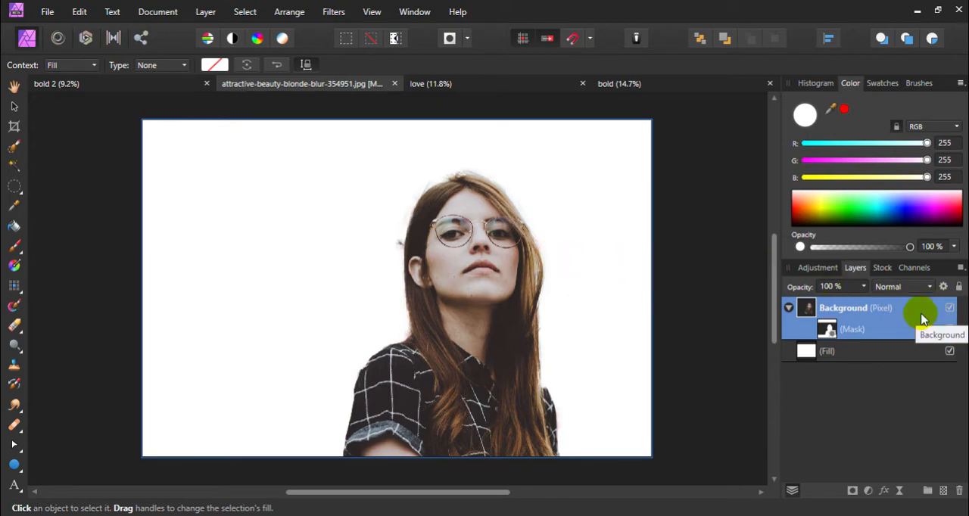
{"action": "left_click", "coordinate": [14, 106]}
{"action": "left_click_drag", "start_coordinate": [145, 122], "coordinate": [199, 157]}
{"action": "left_click_drag", "start_coordinate": [652, 157], "coordinate": [679, 108]}
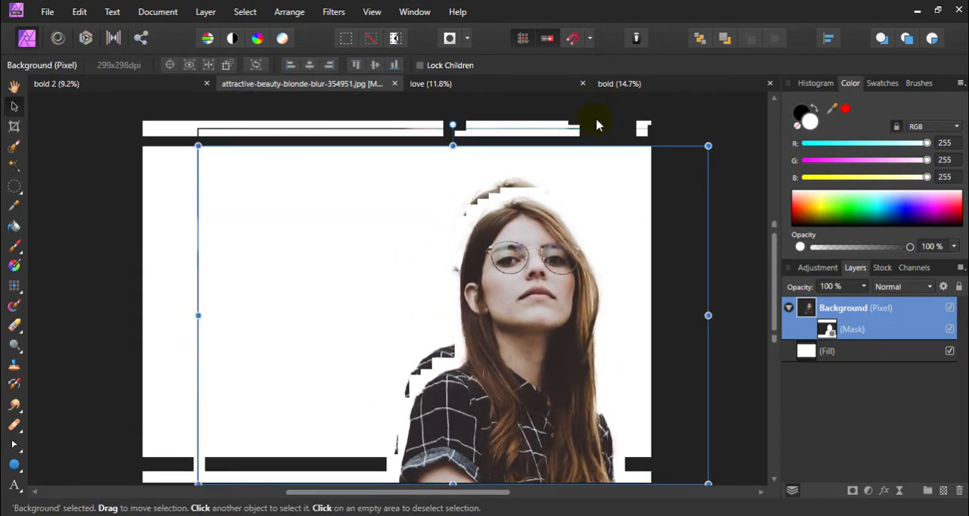
{"action": "left_click", "coordinate": [596, 125]}
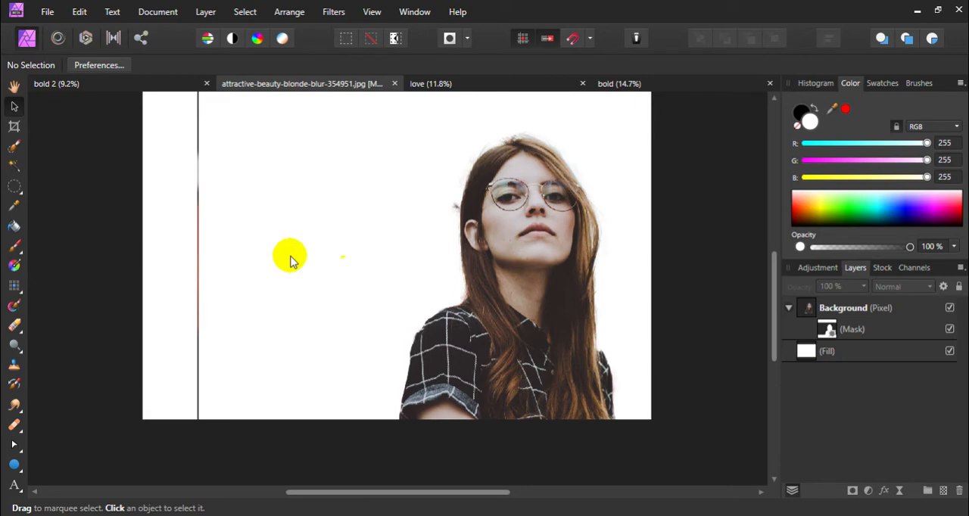
Add a frame text reading BOLD on the empty white area beside the woman
{"action": "left_click", "coordinate": [13, 486]}
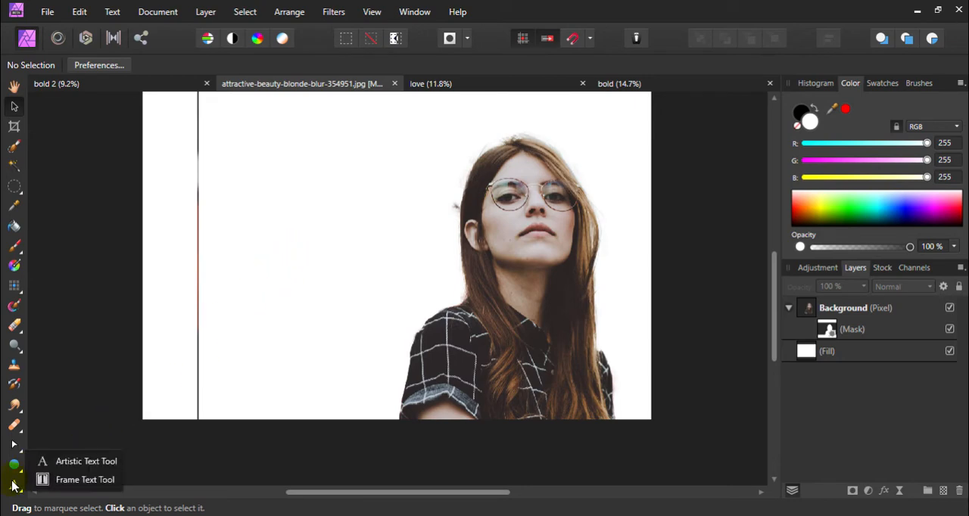
{"action": "left_click", "coordinate": [81, 484]}
{"action": "scroll", "coordinate": [206, 409], "scroll_direction": "up", "scroll_amount": 2}
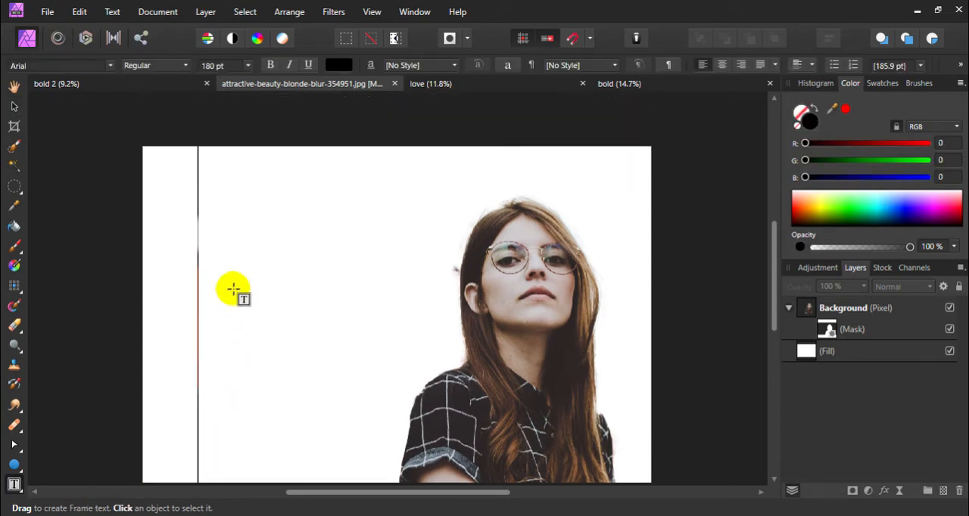
{"action": "left_click_drag", "start_coordinate": [225, 269], "coordinate": [385, 315]}
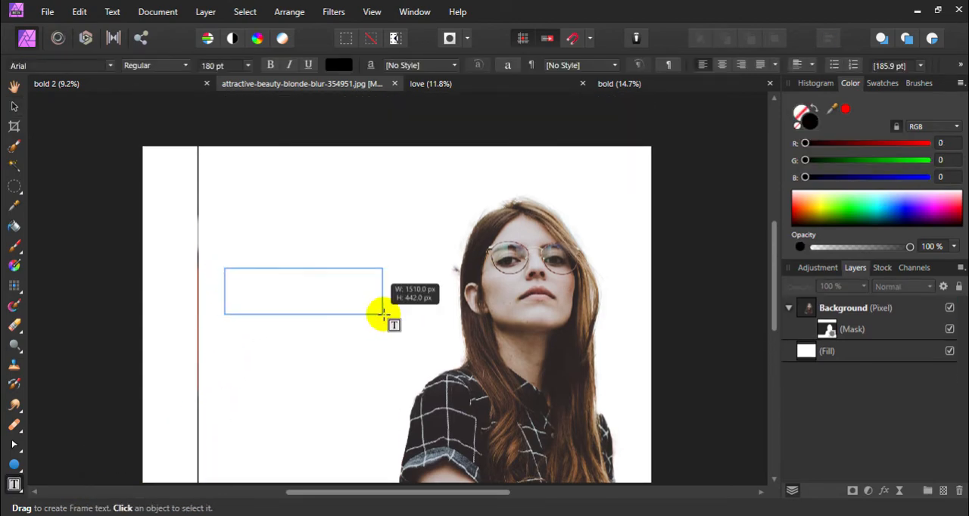
{"action": "left_click_drag", "start_coordinate": [384, 315], "coordinate": [382, 315]}
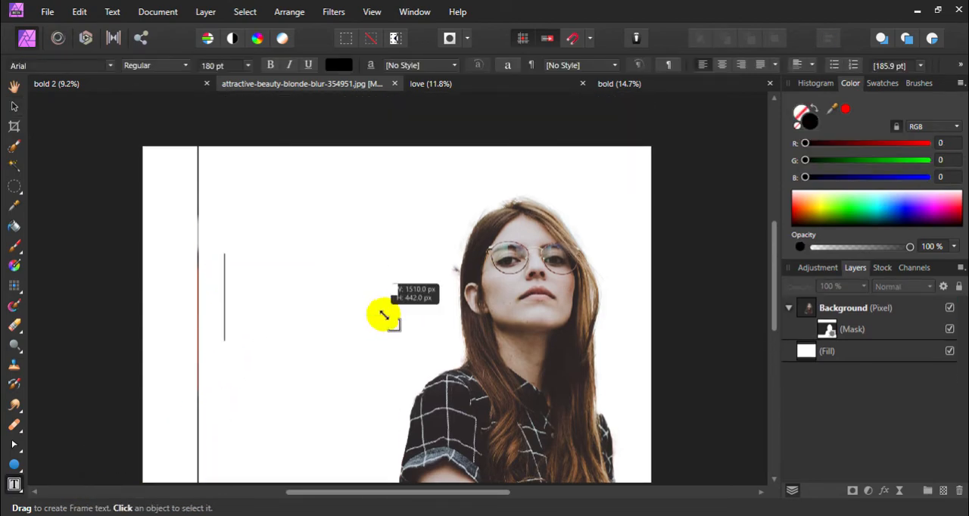
{"action": "type", "text": "BOLD"}
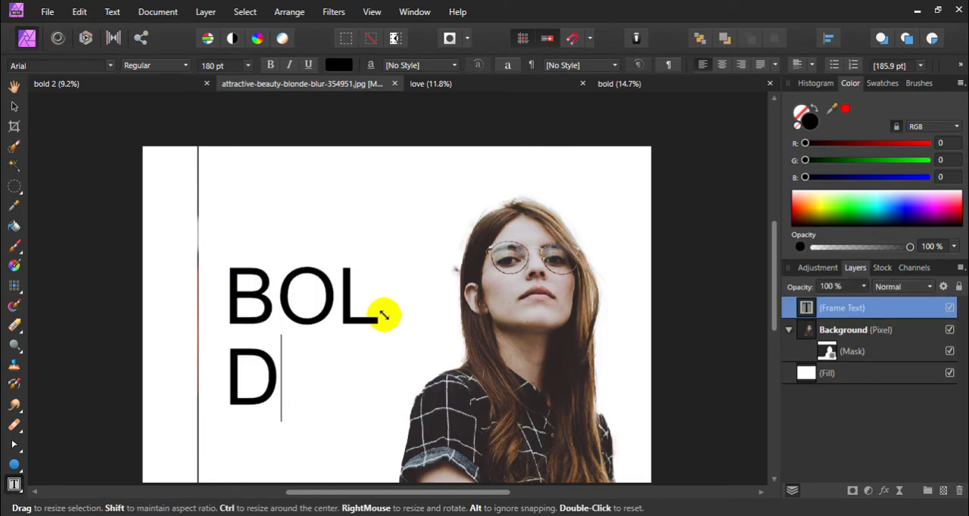
Change the font of the entire BOLD text to The Bold Font
{"action": "key", "text": "ctrl+a"}
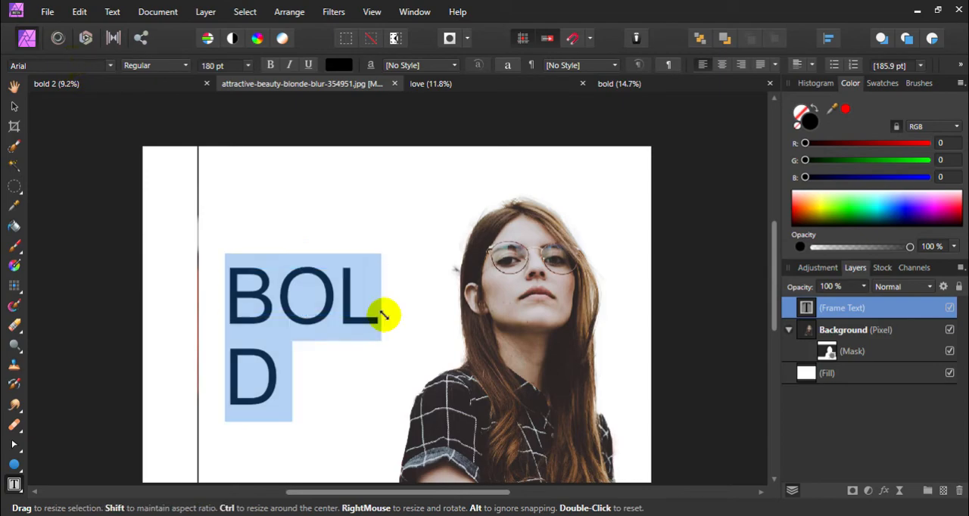
{"action": "left_click", "coordinate": [68, 66]}
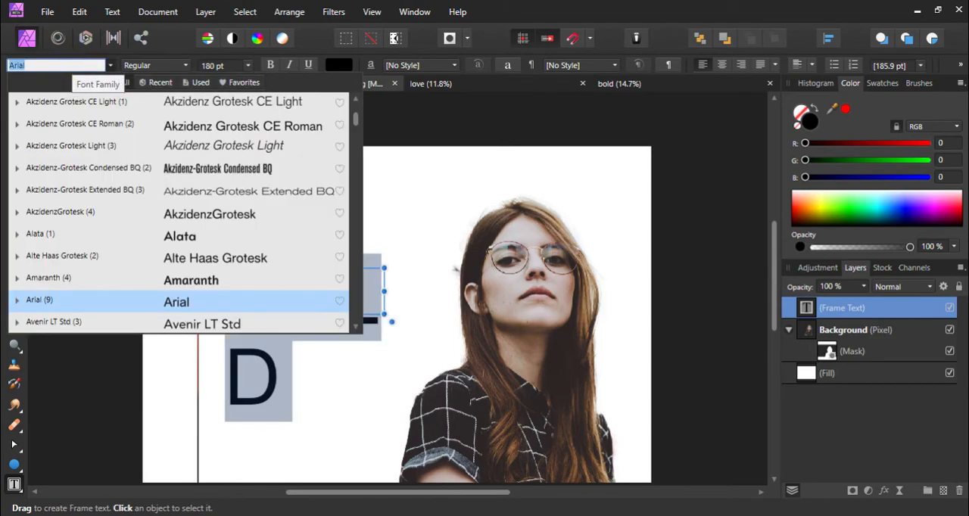
{"action": "type", "text": "BOLD"}
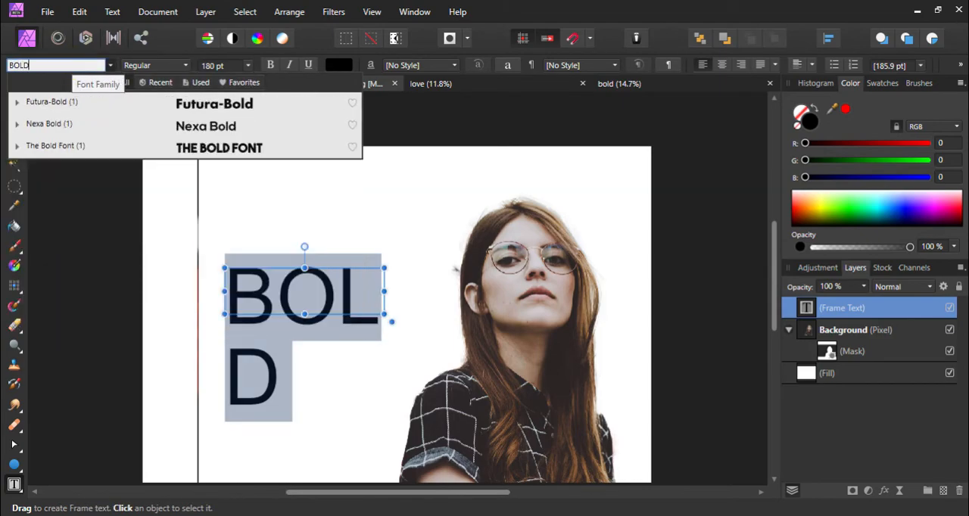
{"action": "left_click", "coordinate": [59, 147]}
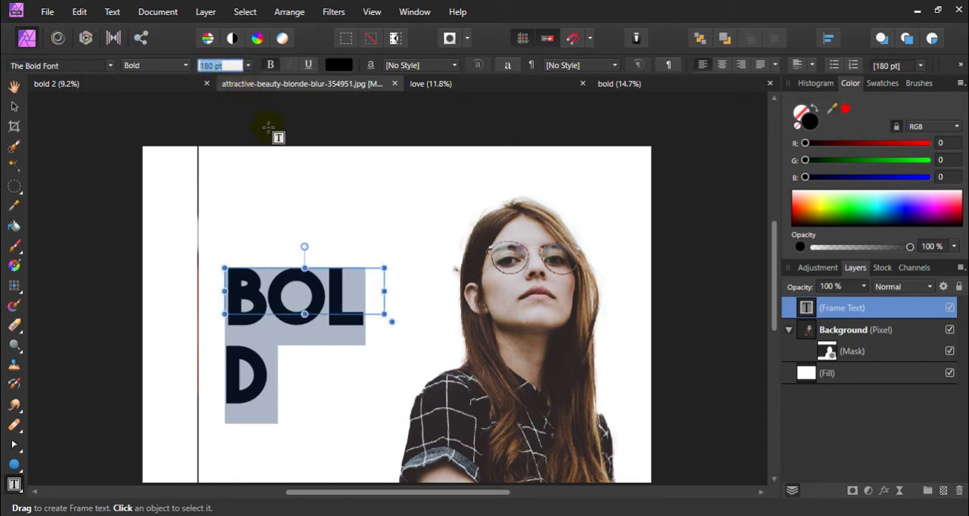
Narrow the BOLD text frame so the word stacks vertically with one letter per line
{"action": "left_click_drag", "start_coordinate": [384, 291], "coordinate": [275, 302]}
{"action": "scroll", "coordinate": [276, 301], "scroll_direction": "down", "scroll_amount": 5}
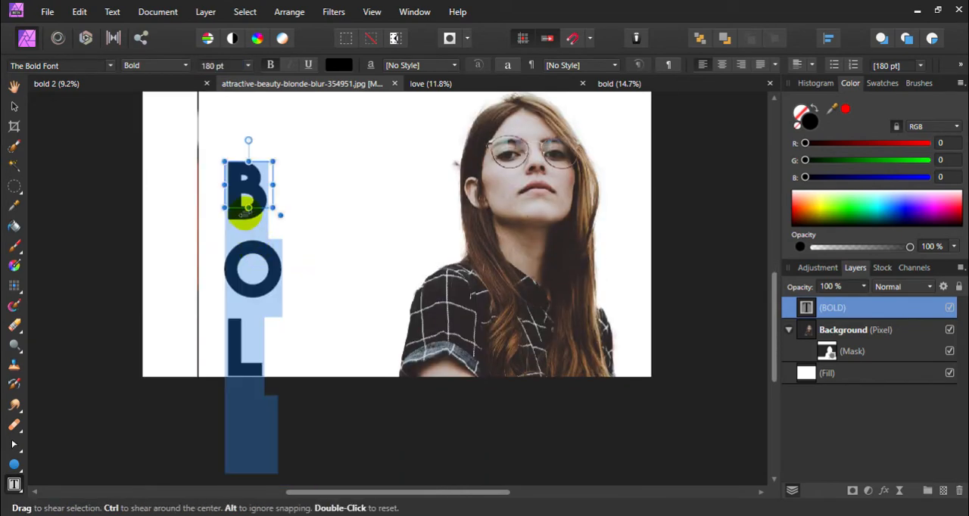
{"action": "left_click_drag", "start_coordinate": [247, 203], "coordinate": [251, 264]}
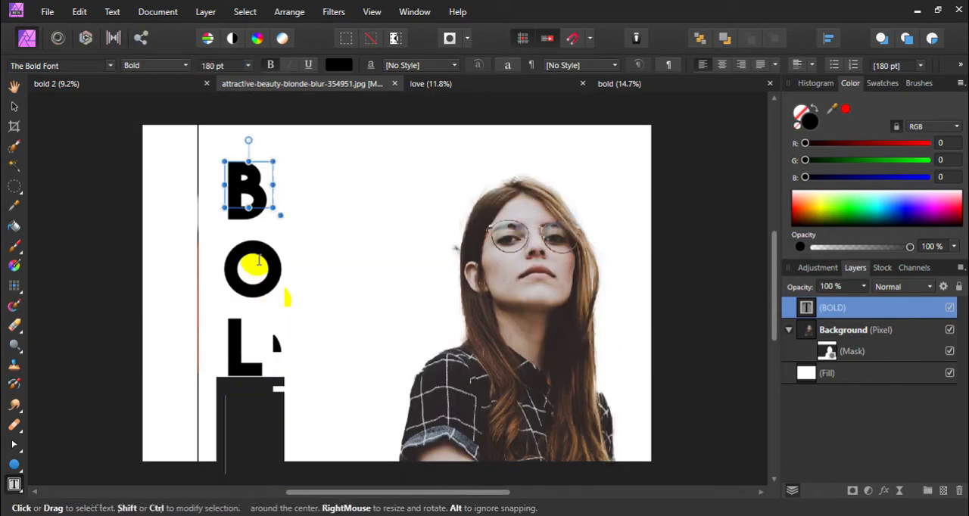
Move the stacked text next to the woman and lengthen its frame to hold all four letters
{"action": "left_click", "coordinate": [12, 89]}
{"action": "left_click_drag", "start_coordinate": [246, 223], "coordinate": [354, 197]}
{"action": "key", "text": "v"}
{"action": "left_click", "coordinate": [302, 245]}
{"action": "left_click", "coordinate": [234, 274]}
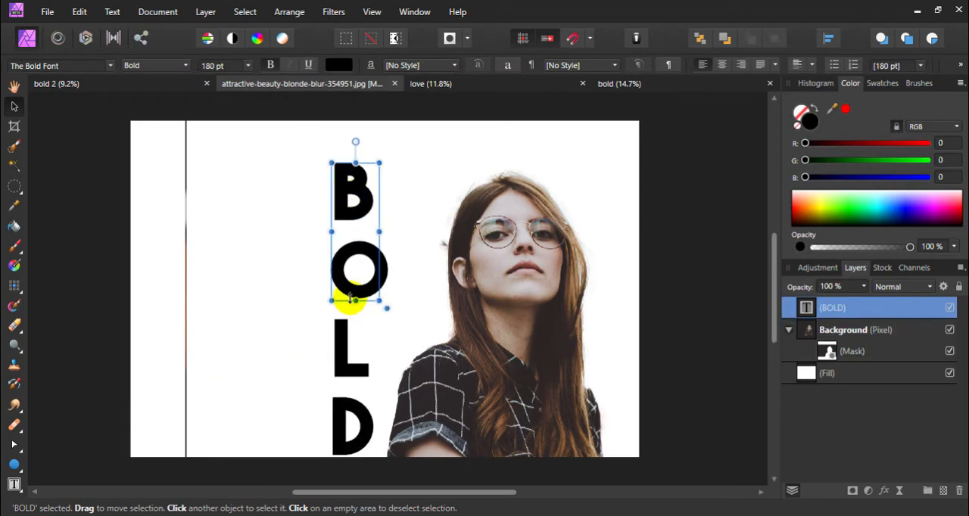
{"action": "left_click_drag", "start_coordinate": [356, 301], "coordinate": [368, 450]}
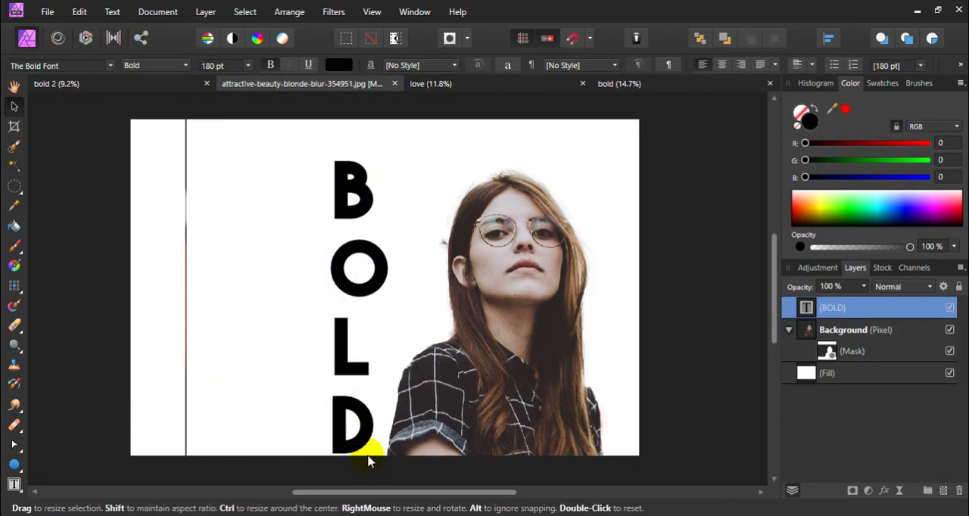
Place the stacked BOLD text over the hair and ear on the left side of the woman's face
{"action": "left_click_drag", "start_coordinate": [357, 270], "coordinate": [475, 269]}
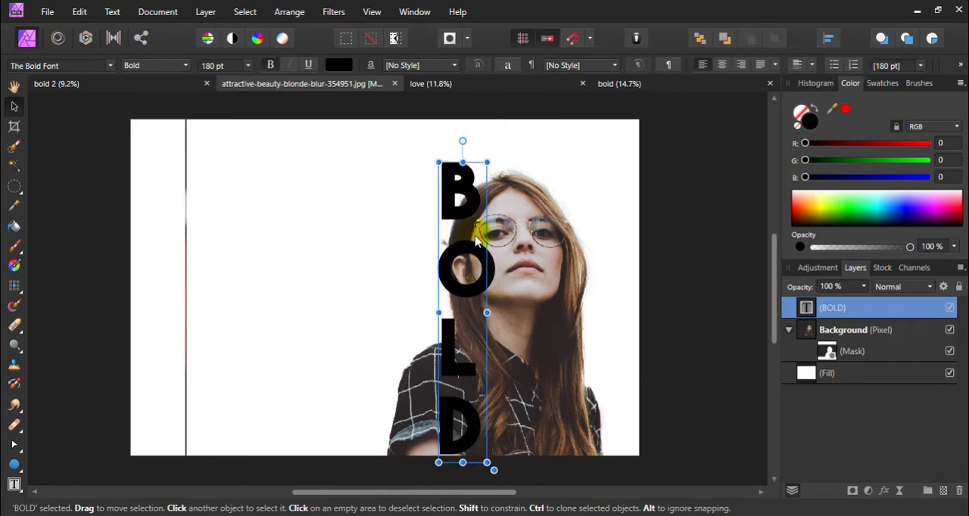
{"action": "left_click", "coordinate": [378, 259]}
{"action": "left_click", "coordinate": [477, 239]}
{"action": "scroll", "coordinate": [475, 239], "scroll_direction": "up", "scroll_amount": 1}
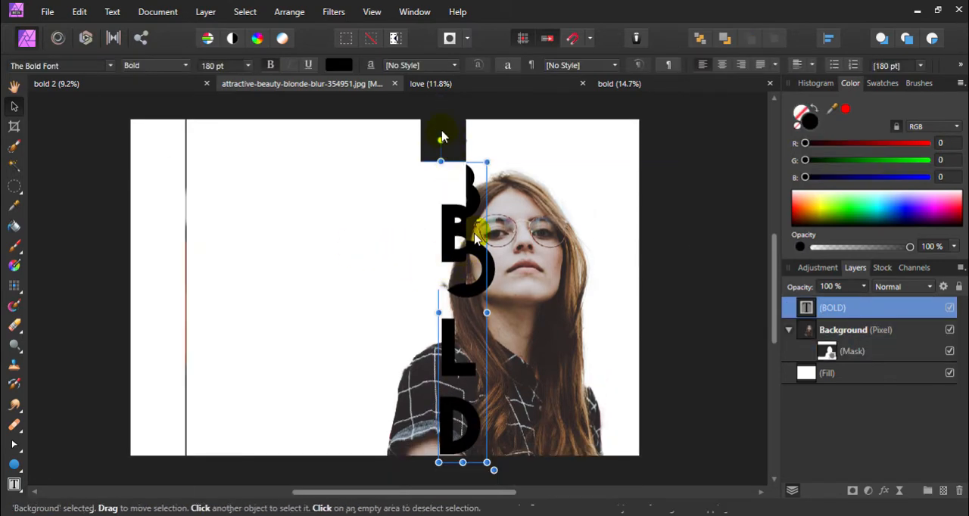
{"action": "left_click", "coordinate": [521, 138]}
{"action": "scroll", "coordinate": [497, 242], "scroll_direction": "down", "scroll_amount": 1}
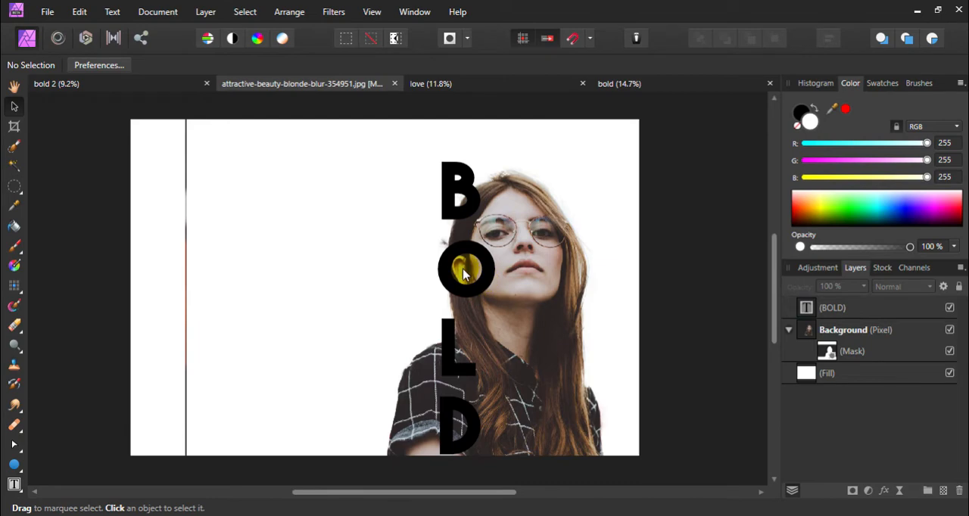
Extend the text frame slightly up and to the left, nudge the text down, and deselect it
{"action": "left_click", "coordinate": [465, 274]}
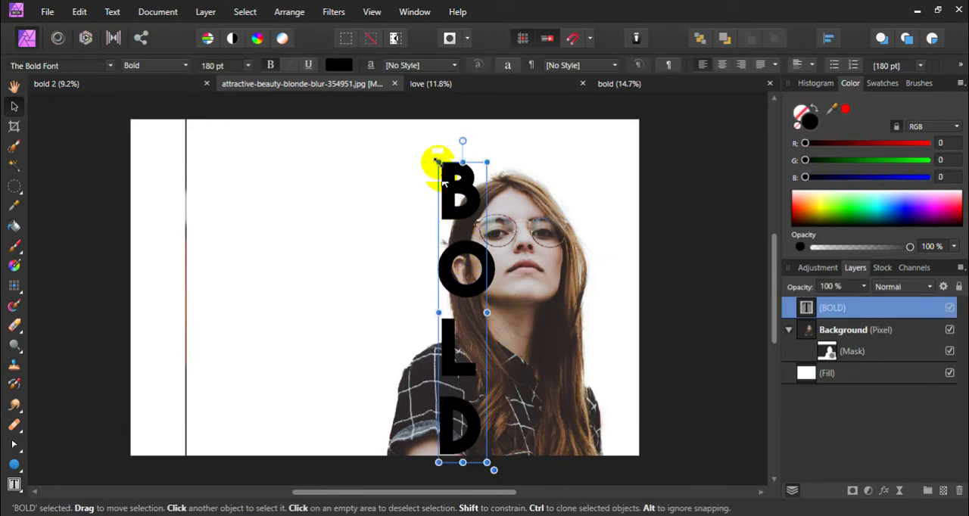
{"action": "left_click_drag", "start_coordinate": [436, 161], "coordinate": [431, 156]}
{"action": "left_click", "coordinate": [451, 269]}
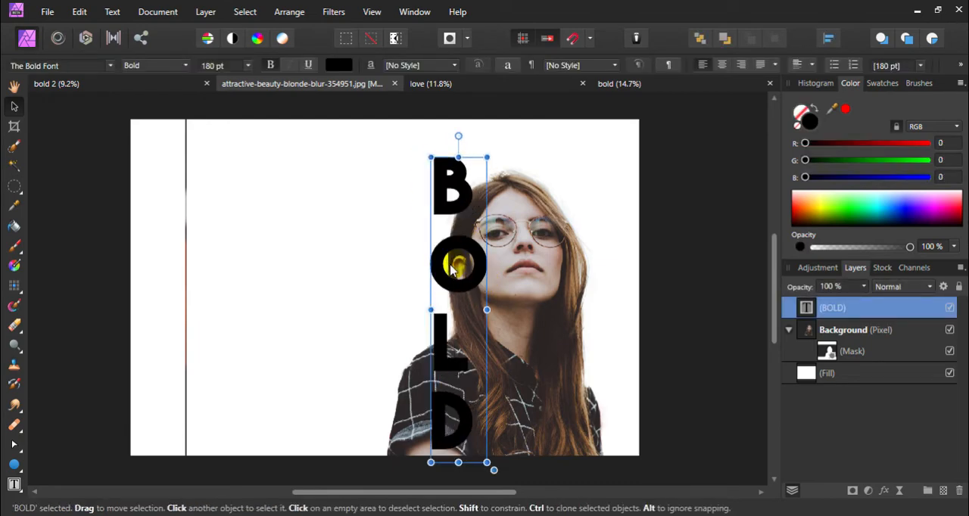
{"action": "left_click_drag", "start_coordinate": [452, 268], "coordinate": [452, 276]}
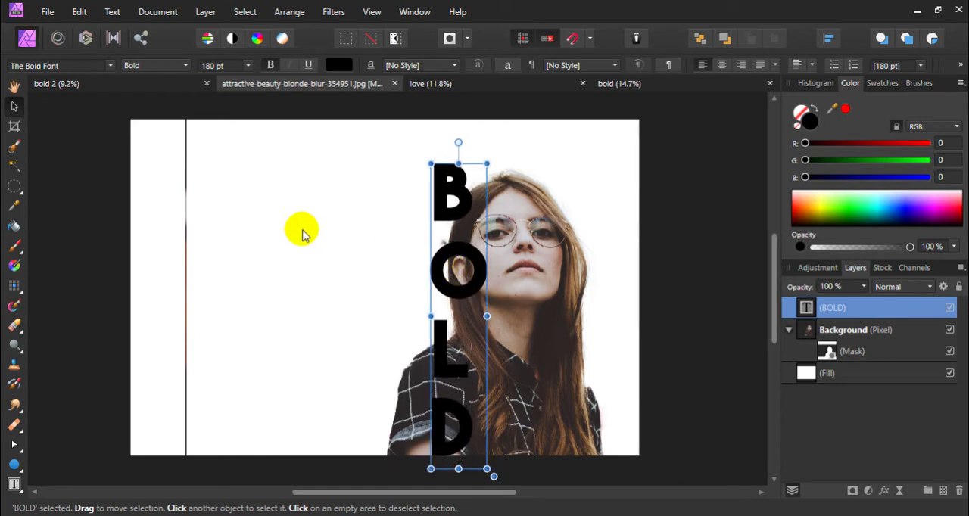
{"action": "left_click", "coordinate": [83, 219]}
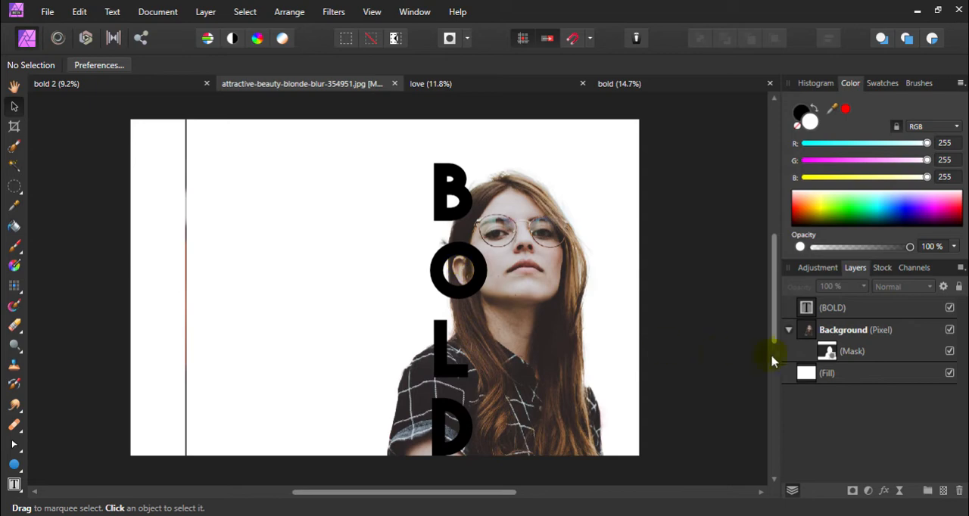
Select the Background layer's mask and activate the Paint Brush with black
{"action": "left_click", "coordinate": [831, 353]}
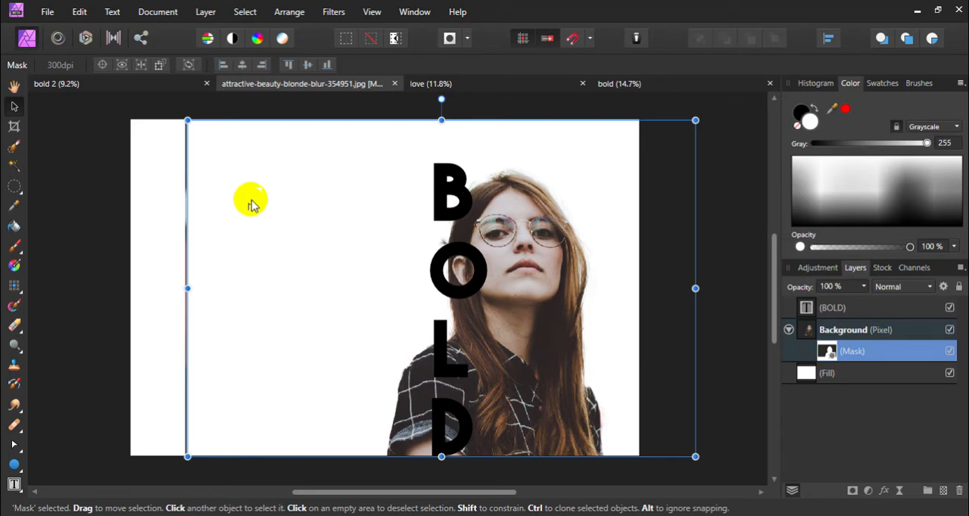
{"action": "key", "text": "b"}
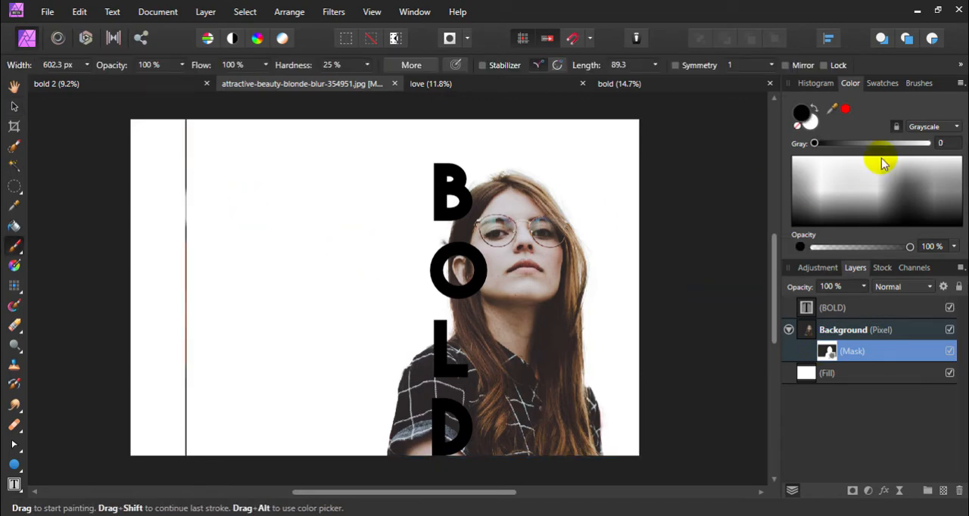
{"action": "left_click", "coordinate": [919, 83]}
{"action": "scroll", "coordinate": [872, 189], "scroll_direction": "down", "scroll_amount": 2}
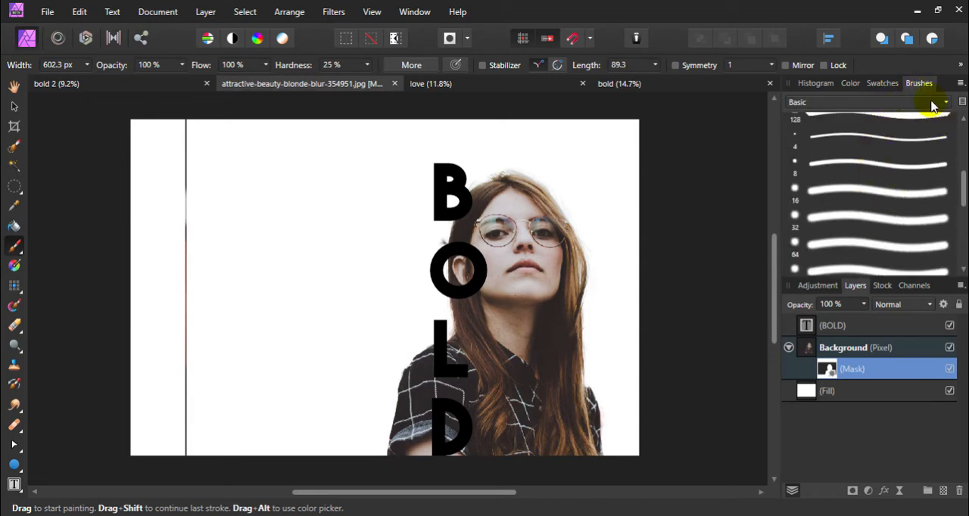
{"action": "left_click", "coordinate": [371, 14]}
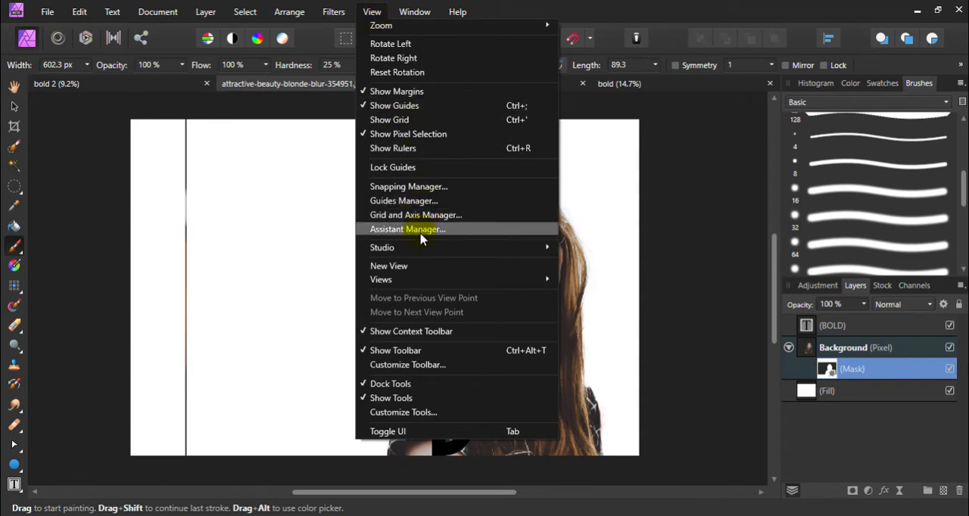
{"action": "left_click", "coordinate": [373, 17]}
{"action": "left_click", "coordinate": [374, 17]}
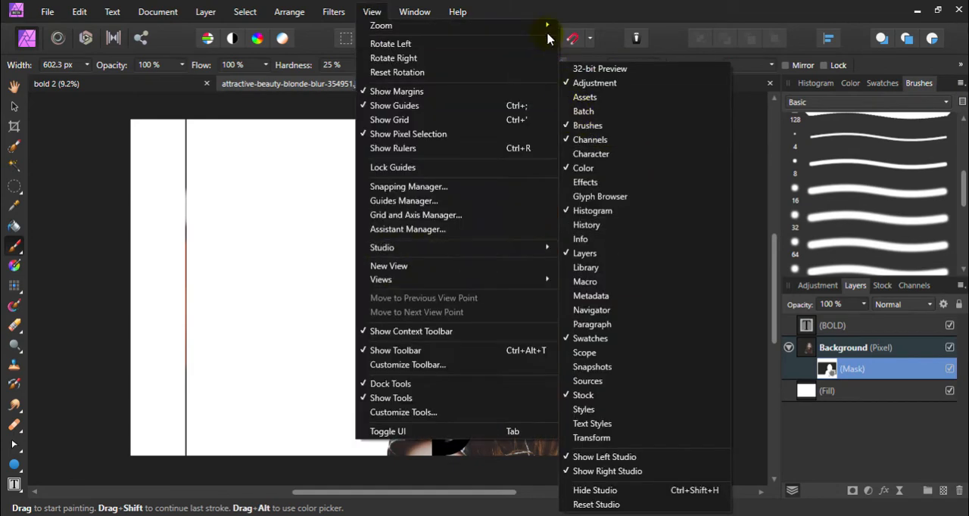
{"action": "left_click", "coordinate": [602, 12]}
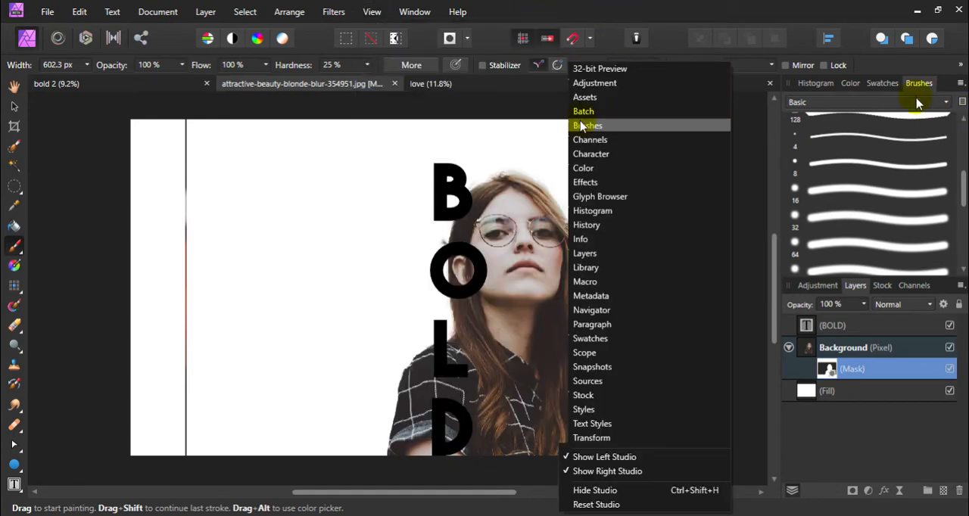
{"action": "left_click", "coordinate": [850, 83]}
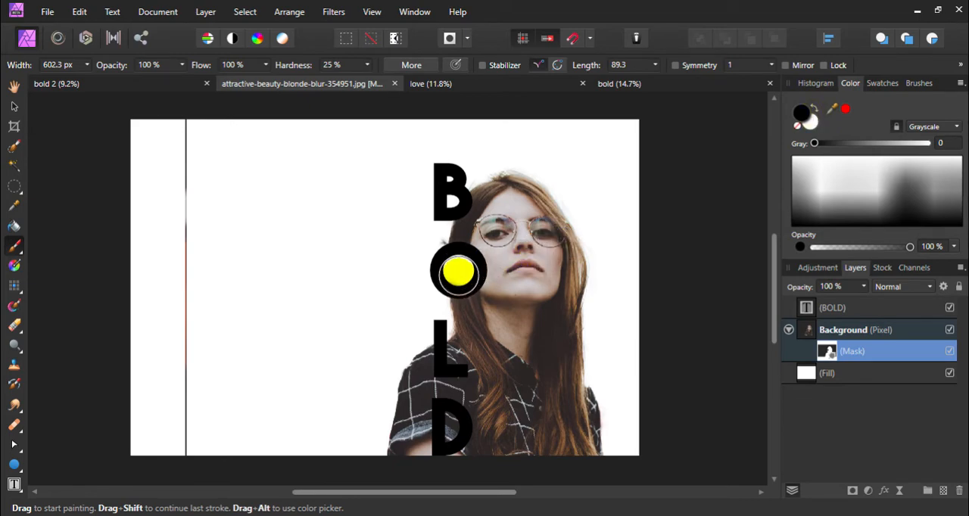
Paint black on the mask to hide the woman inside the O and D and left of the letters, reducing the brush to 267.2 px
{"action": "mouse_move", "coordinate": [458, 271]}
{"action": "left_mouse_down"}
{"action": "mouse_move", "coordinate": [407, 368]}
{"action": "mouse_move", "coordinate": [402, 410]}
{"action": "mouse_move", "coordinate": [404, 390]}
{"action": "mouse_move", "coordinate": [414, 450]}
{"action": "mouse_move", "coordinate": [416, 364]}
{"action": "mouse_move", "coordinate": [407, 447]}
{"action": "mouse_move", "coordinate": [418, 413]}
{"action": "mouse_move", "coordinate": [421, 435]}
{"action": "mouse_move", "coordinate": [443, 422]}
{"action": "mouse_move", "coordinate": [454, 427]}
{"action": "mouse_move", "coordinate": [407, 447]}
{"action": "left_mouse_up"}
{"action": "key", "text": "ctrl+z"}
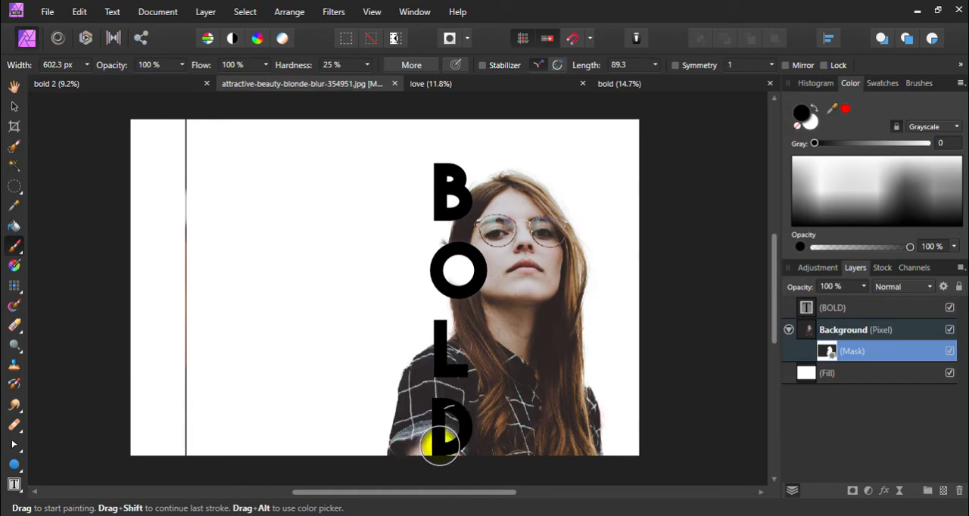
{"action": "mouse_move", "coordinate": [406, 355]}
{"action": "left_mouse_down"}
{"action": "mouse_move", "coordinate": [405, 489]}
{"action": "mouse_move", "coordinate": [399, 403]}
{"action": "mouse_move", "coordinate": [399, 470]}
{"action": "mouse_move", "coordinate": [416, 350]}
{"action": "mouse_move", "coordinate": [411, 464]}
{"action": "mouse_move", "coordinate": [423, 437]}
{"action": "mouse_move", "coordinate": [447, 419]}
{"action": "mouse_move", "coordinate": [446, 443]}
{"action": "mouse_move", "coordinate": [455, 424]}
{"action": "mouse_move", "coordinate": [422, 416]}
{"action": "mouse_move", "coordinate": [427, 343]}
{"action": "mouse_move", "coordinate": [424, 438]}
{"action": "mouse_move", "coordinate": [428, 368]}
{"action": "left_mouse_up"}
{"action": "key", "text": "bracketleft"}
{"action": "key", "text": "bracketleft"}
{"action": "key", "text": "bracketleft"}
{"action": "key", "text": "bracketleft"}
{"action": "key", "text": "bracketleft"}
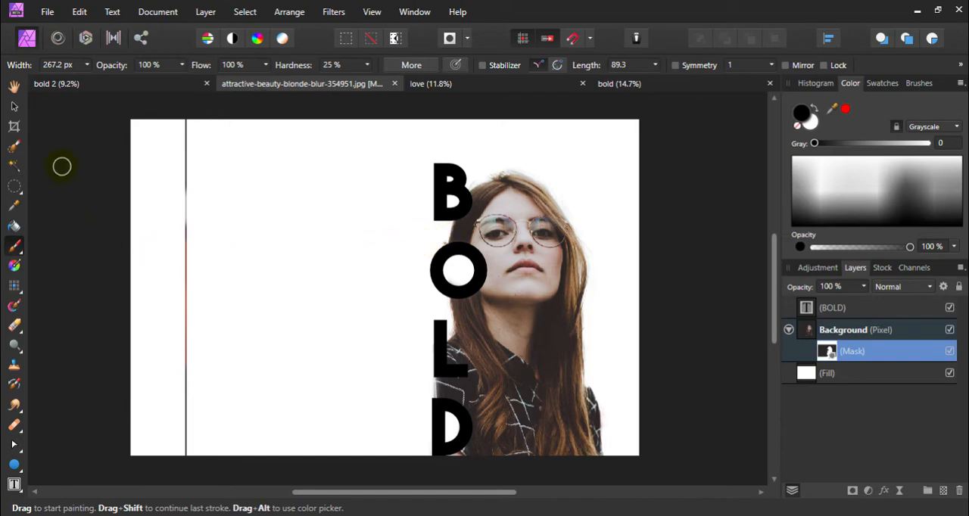
{"action": "left_click", "coordinate": [15, 107]}
{"action": "left_click", "coordinate": [98, 221]}
{"action": "scroll", "coordinate": [217, 287], "scroll_direction": "up", "scroll_amount": 1}
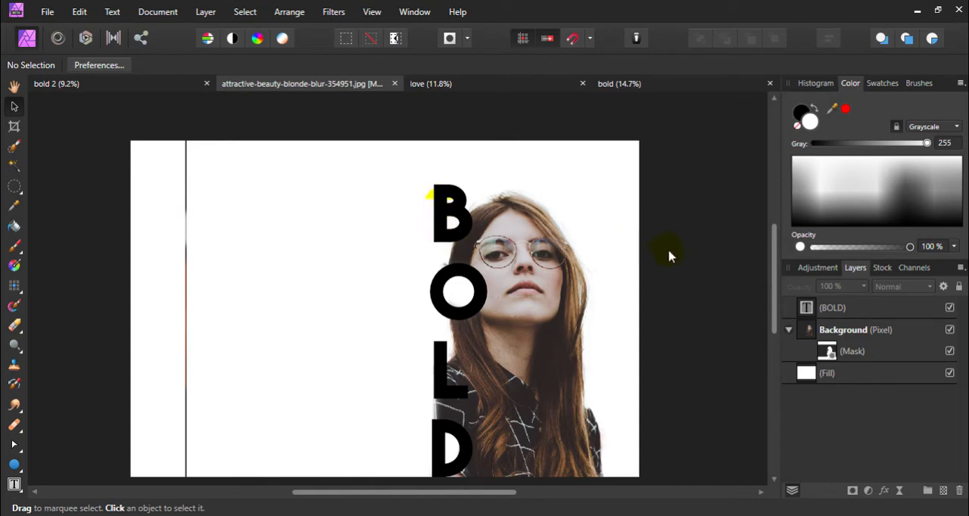
Load the shapes of the BOLD letters as a pixel selection from the text layer
{"action": "left_click", "coordinate": [854, 312]}
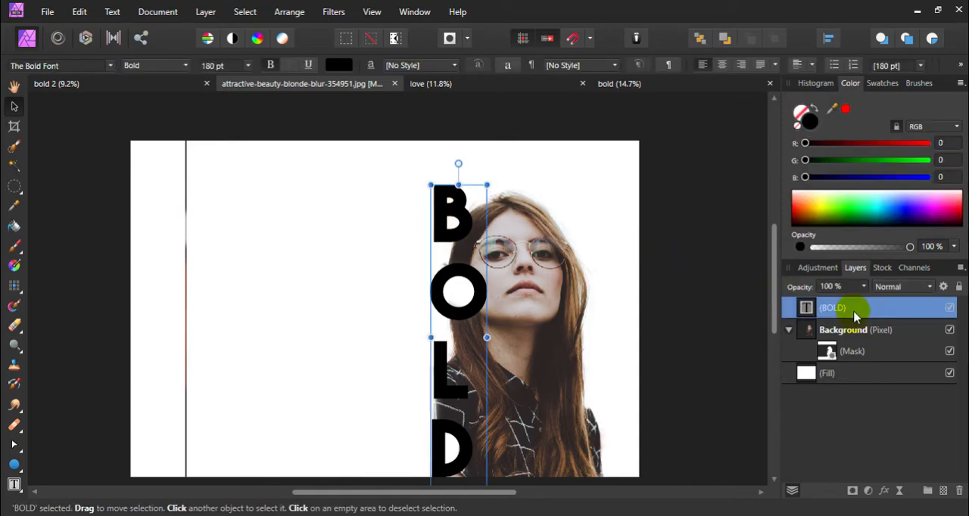
{"action": "key", "text": "Escape"}
{"action": "left_click", "coordinate": [857, 309]}
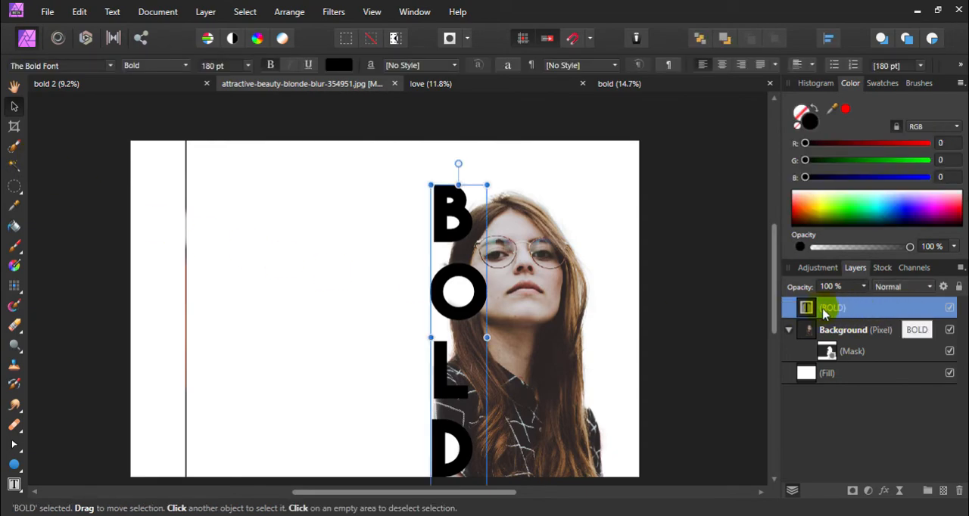
{"action": "left_click", "coordinate": [15, 148]}
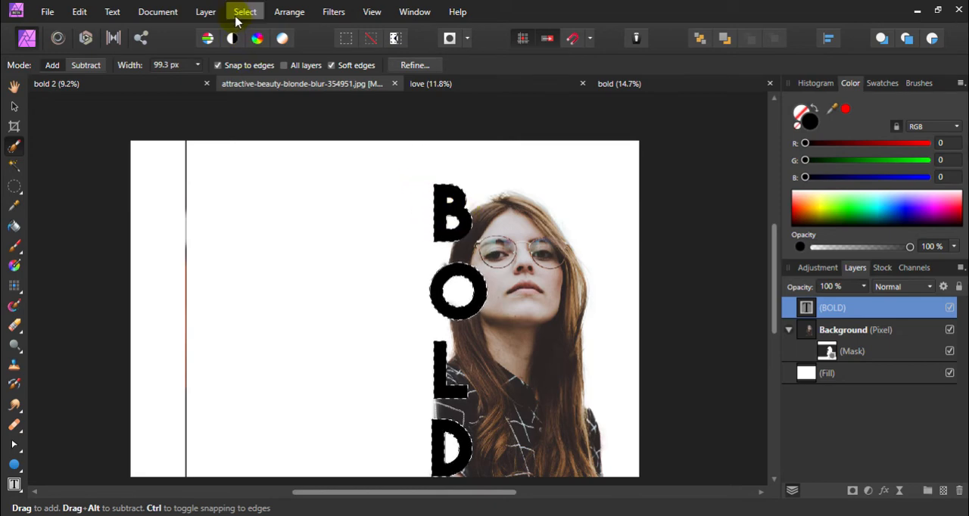
Grow the letter selection by a radius of 25 px
{"action": "left_click", "coordinate": [237, 14]}
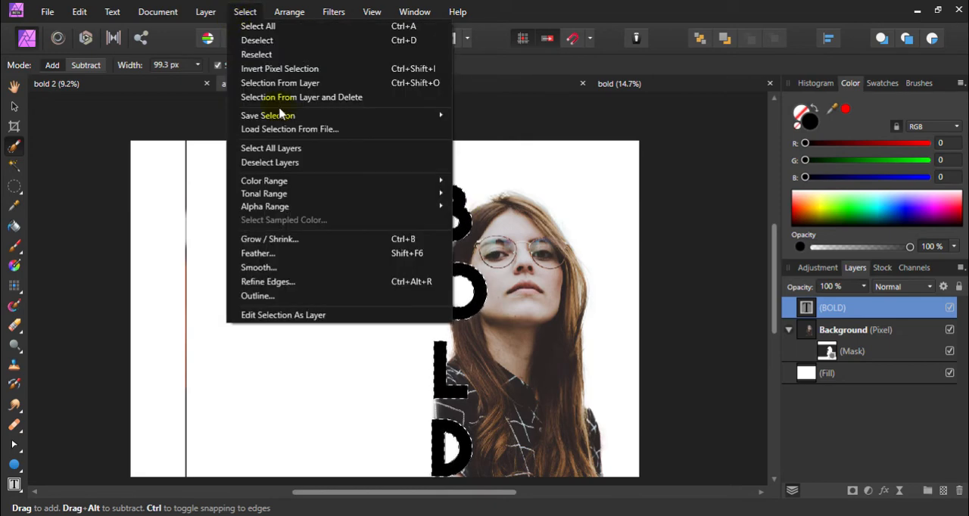
{"action": "left_click", "coordinate": [294, 239]}
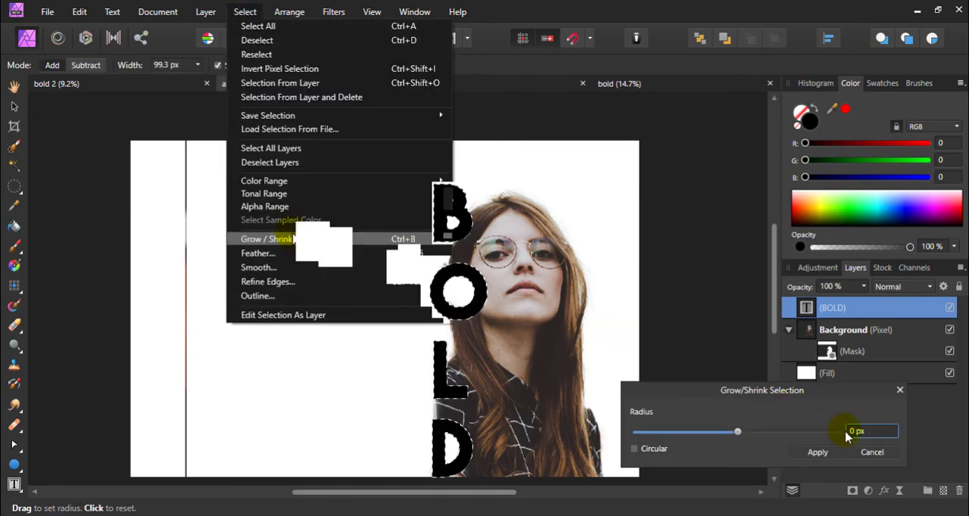
{"action": "left_click", "coordinate": [854, 435]}
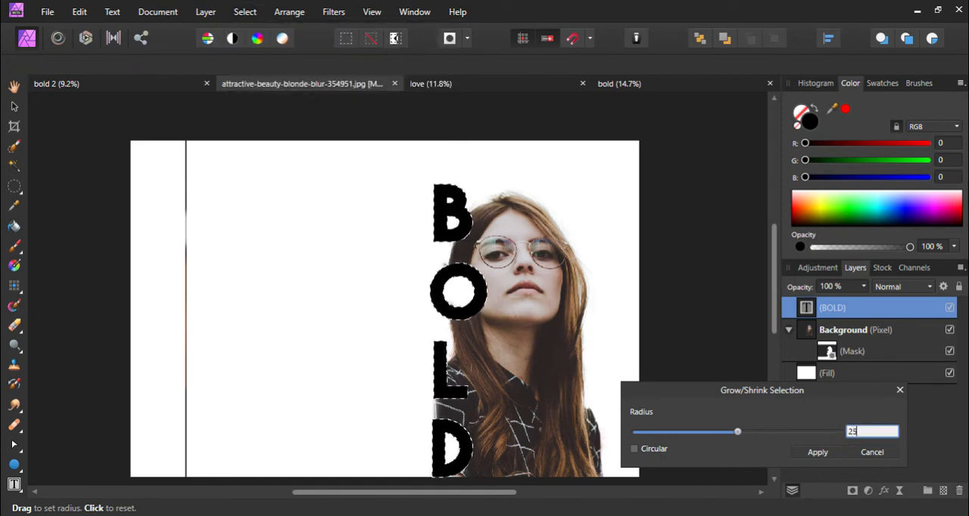
{"action": "type", "text": "2"}
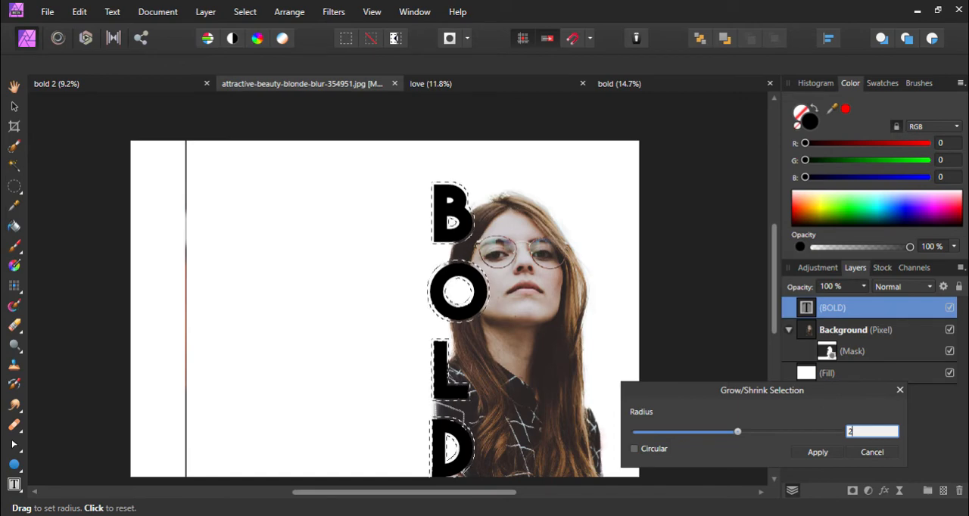
{"action": "type", "text": "5"}
{"action": "left_click", "coordinate": [854, 441]}
{"action": "left_click", "coordinate": [819, 453]}
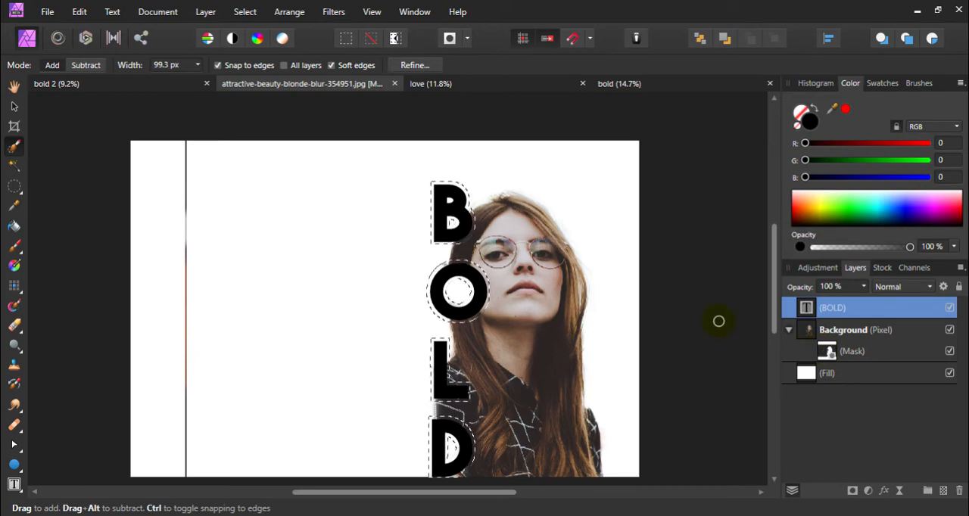
Erase the selected letter area from the Background layer's mask to create a white outline around the letters, and deselect everything
{"action": "left_click", "coordinate": [825, 352]}
{"action": "left_click", "coordinate": [836, 330]}
{"action": "left_click", "coordinate": [826, 351]}
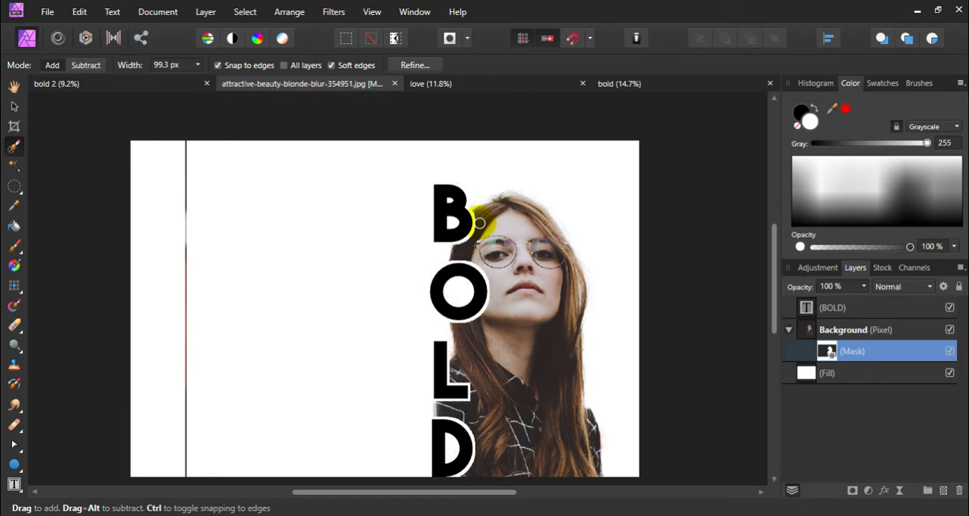
{"action": "left_click", "coordinate": [21, 110]}
{"action": "left_click", "coordinate": [115, 201]}
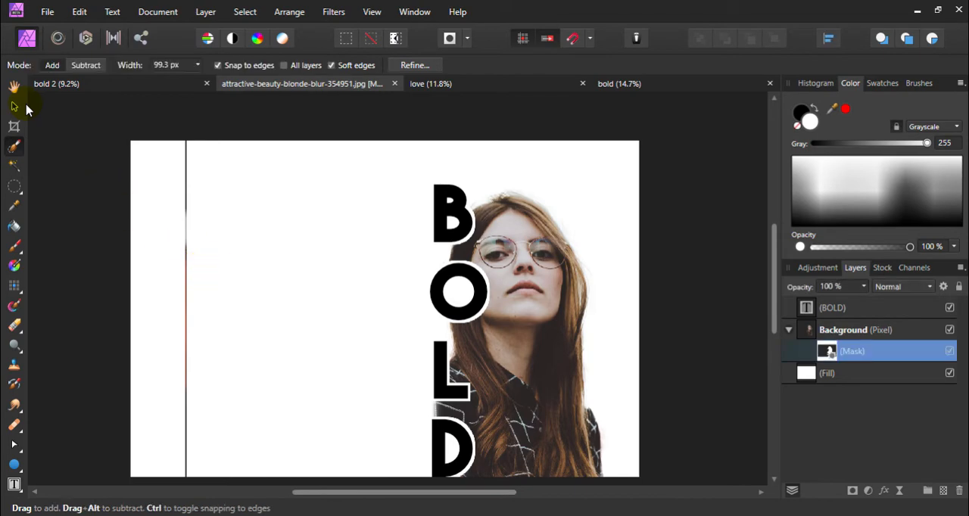
{"action": "left_click", "coordinate": [16, 108]}
{"action": "left_click", "coordinate": [506, 255]}
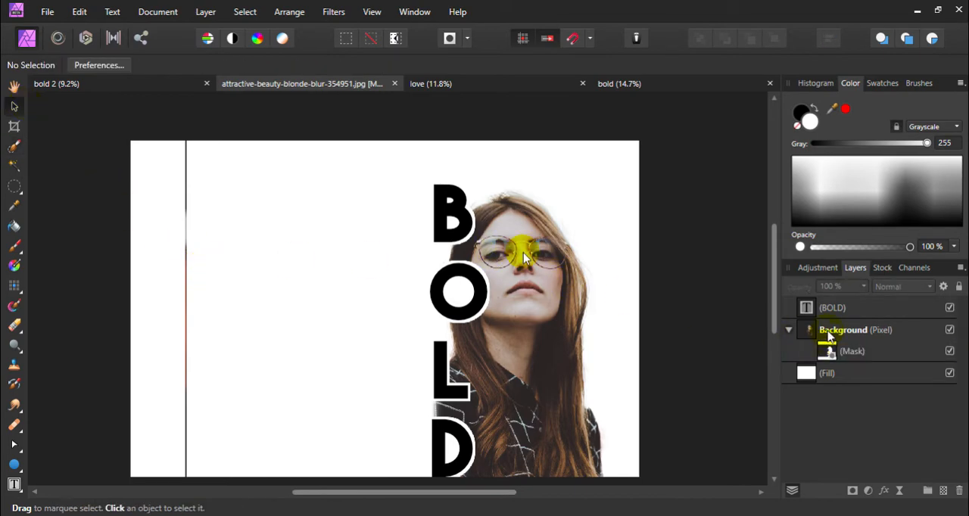
Duplicate the masked Background layer and place the copy above the BOLD text layer
{"action": "left_click", "coordinate": [824, 335]}
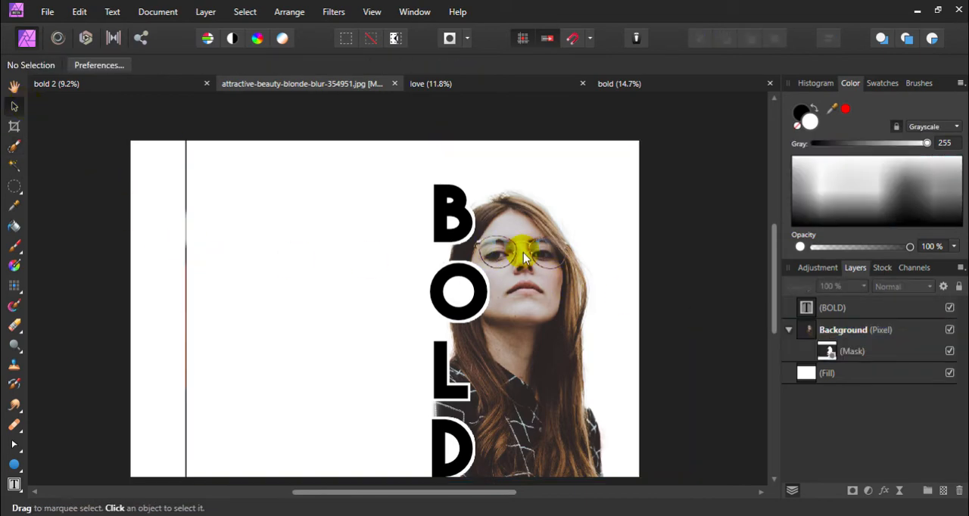
{"action": "left_click", "coordinate": [828, 335]}
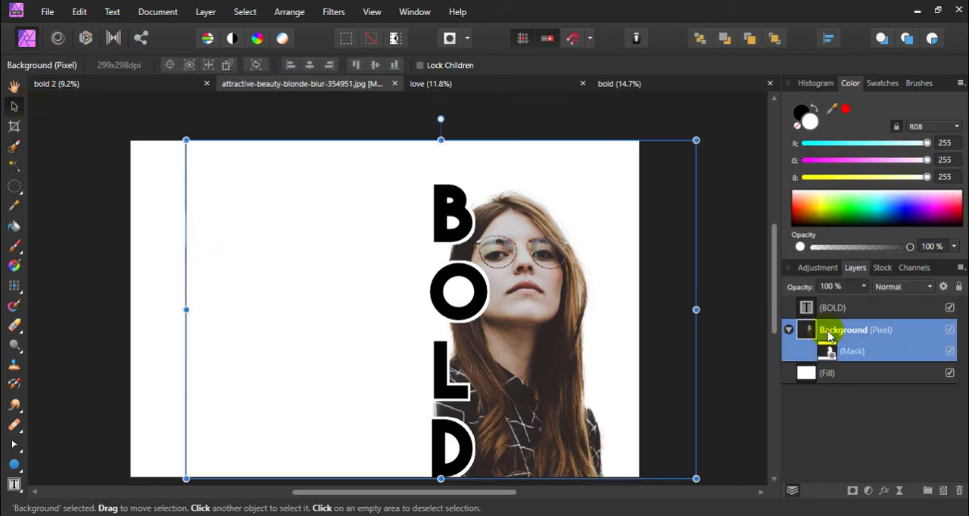
{"action": "key", "text": "ctrl+j"}
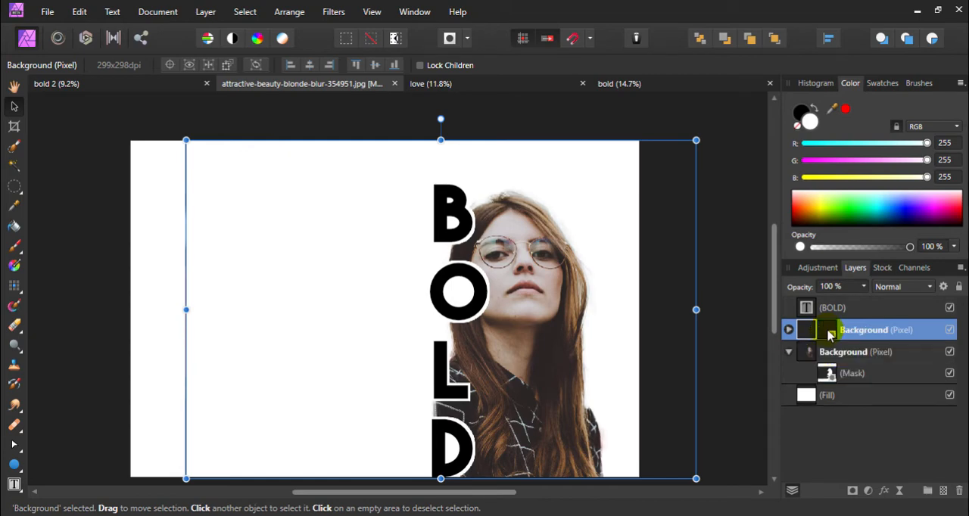
{"action": "mouse_move", "coordinate": [805, 317]}
{"action": "left_mouse_down"}
{"action": "mouse_move", "coordinate": [830, 336]}
{"action": "mouse_move", "coordinate": [814, 318]}
{"action": "left_mouse_up"}
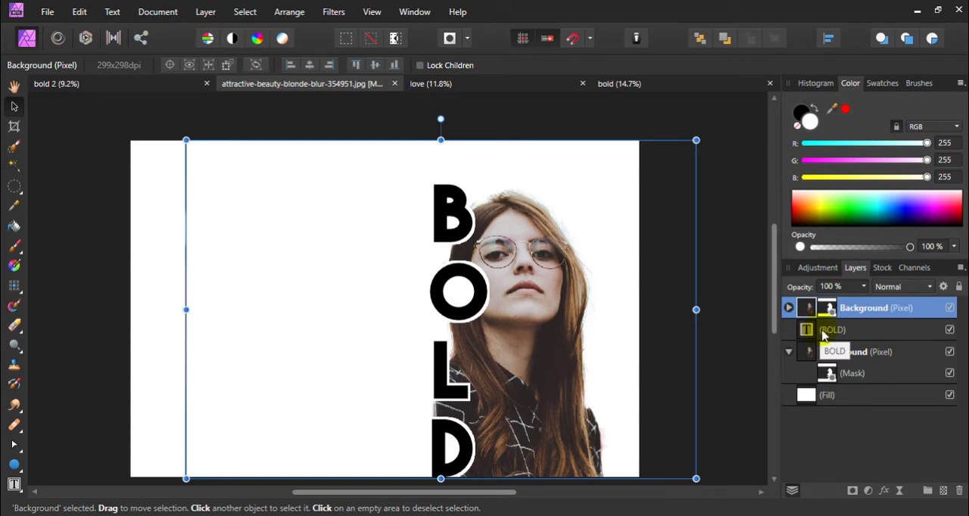
Try to delete the mask nested in the duplicated Background layer
{"action": "left_click", "coordinate": [789, 309]}
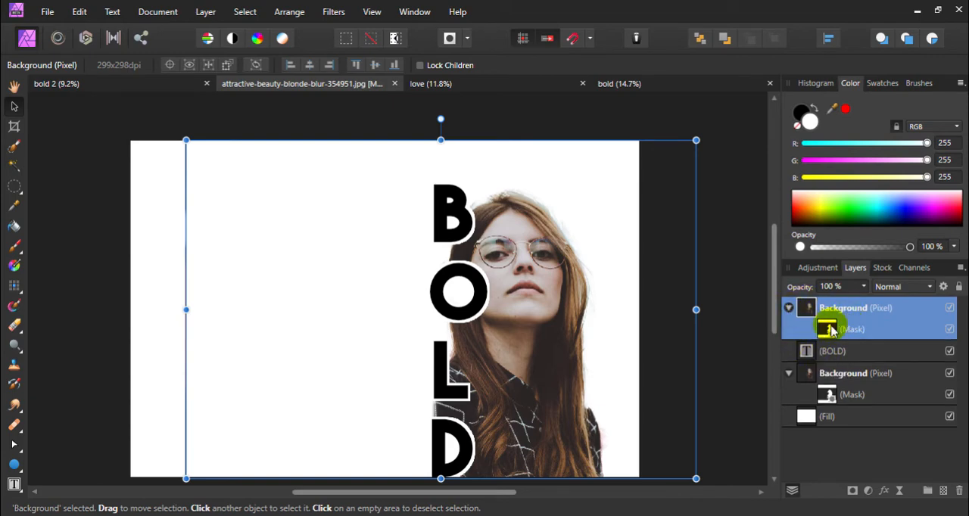
{"action": "left_click", "coordinate": [789, 310]}
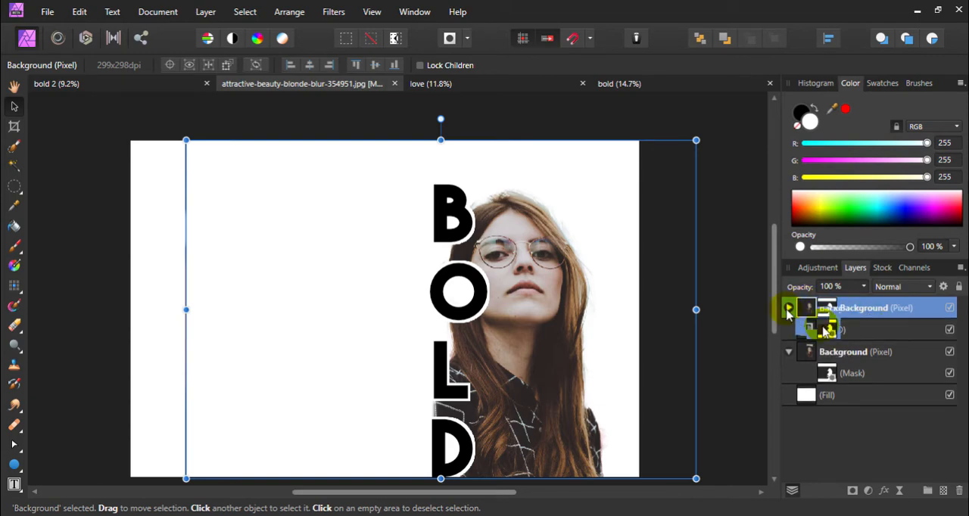
{"action": "left_click", "coordinate": [789, 309]}
{"action": "left_click", "coordinate": [856, 331]}
{"action": "right_click", "coordinate": [859, 336]}
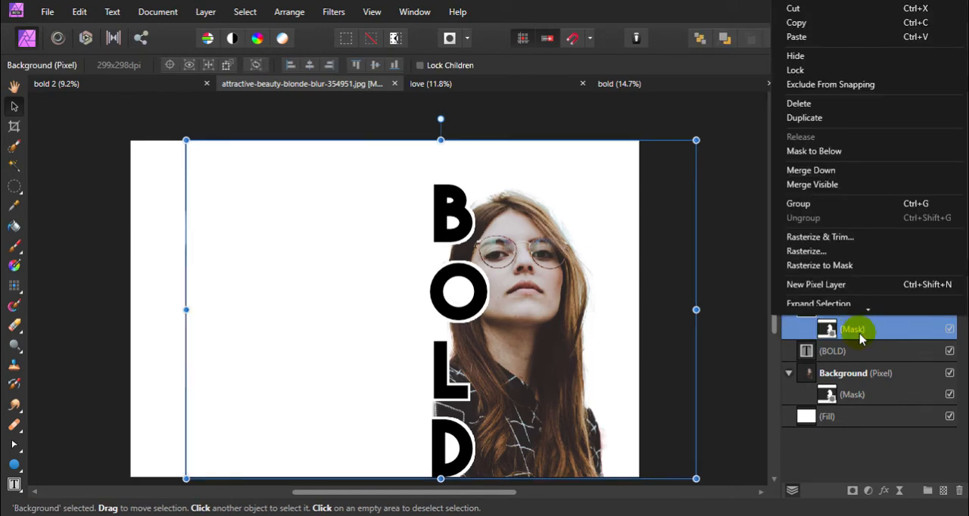
{"action": "left_click", "coordinate": [799, 103]}
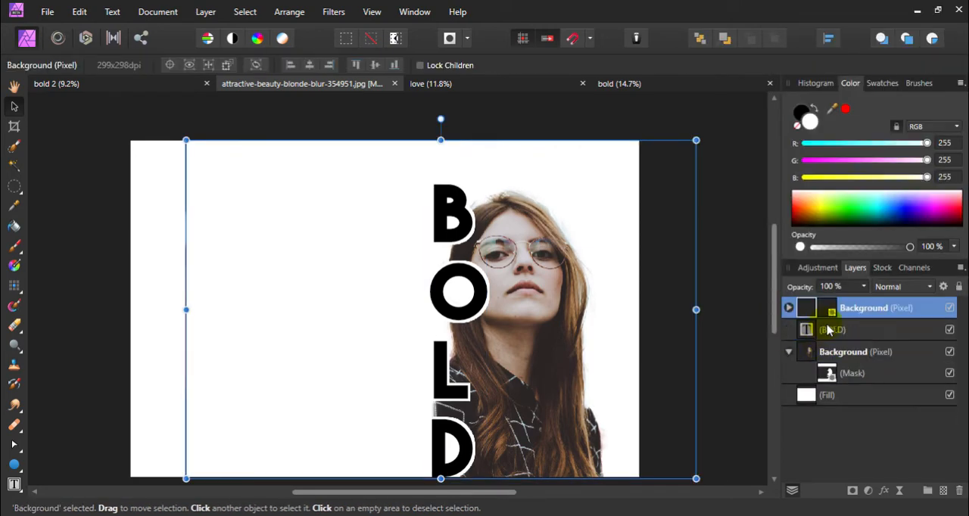
Select only the upper Background copy's mask and delete it to reveal the full photo
{"action": "left_click", "coordinate": [788, 307]}
{"action": "left_click", "coordinate": [789, 309]}
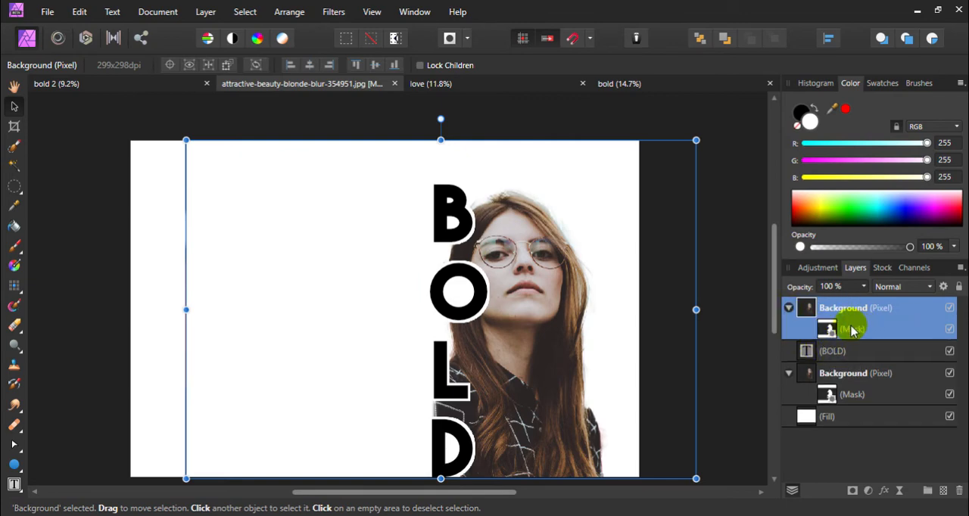
{"action": "left_click", "coordinate": [848, 351]}
{"action": "left_click", "coordinate": [844, 310]}
{"action": "left_click", "coordinate": [827, 329]}
{"action": "left_click", "coordinate": [846, 310]}
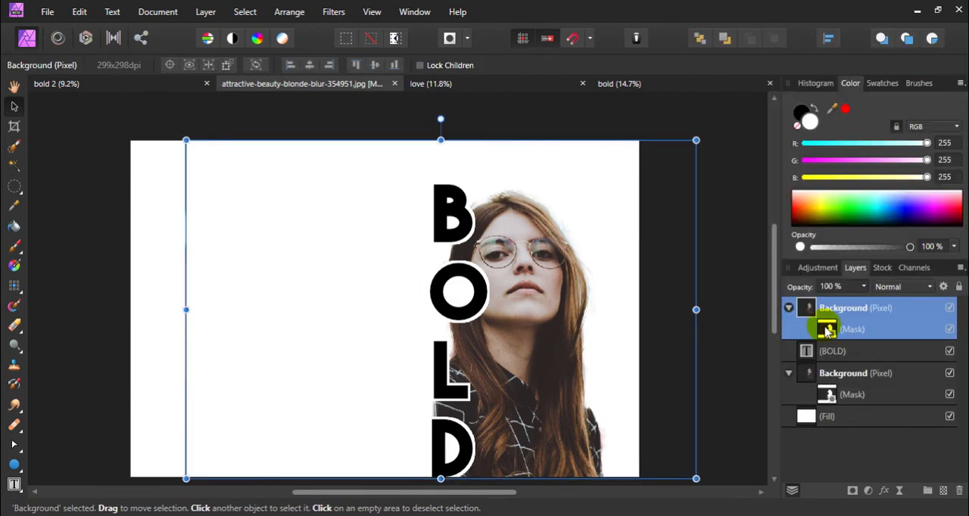
{"action": "right_click", "coordinate": [830, 331]}
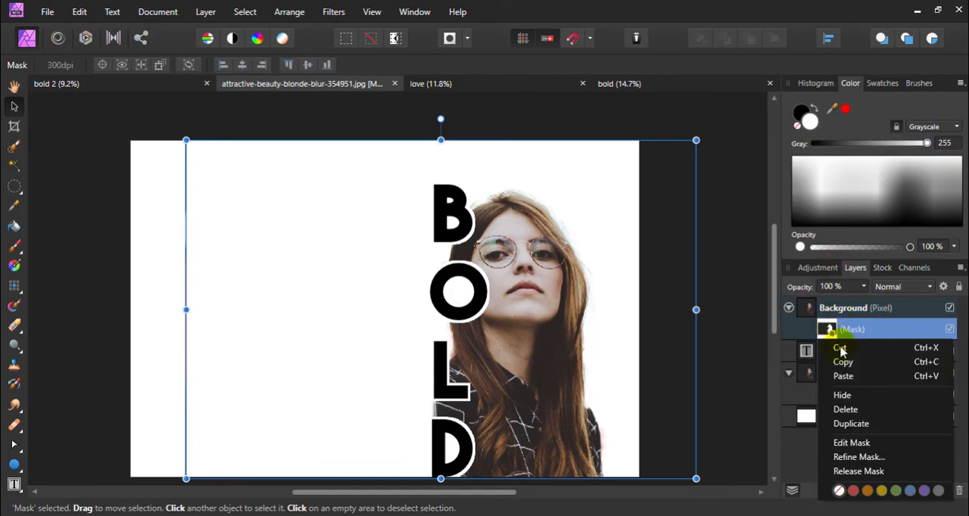
{"action": "left_click", "coordinate": [843, 398]}
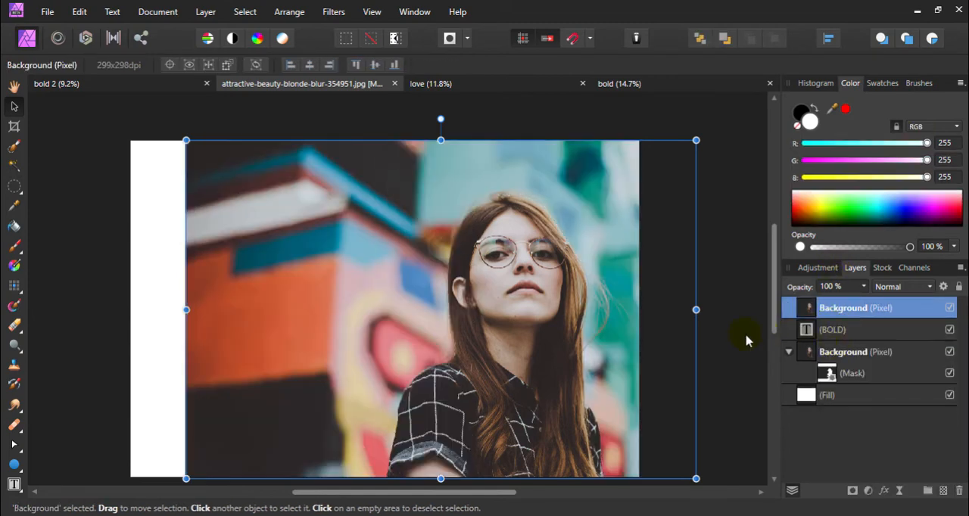
Mask the upper Background photo with the BOLD text layer so the photo fills the letters, and deselect
{"action": "left_click", "coordinate": [734, 355]}
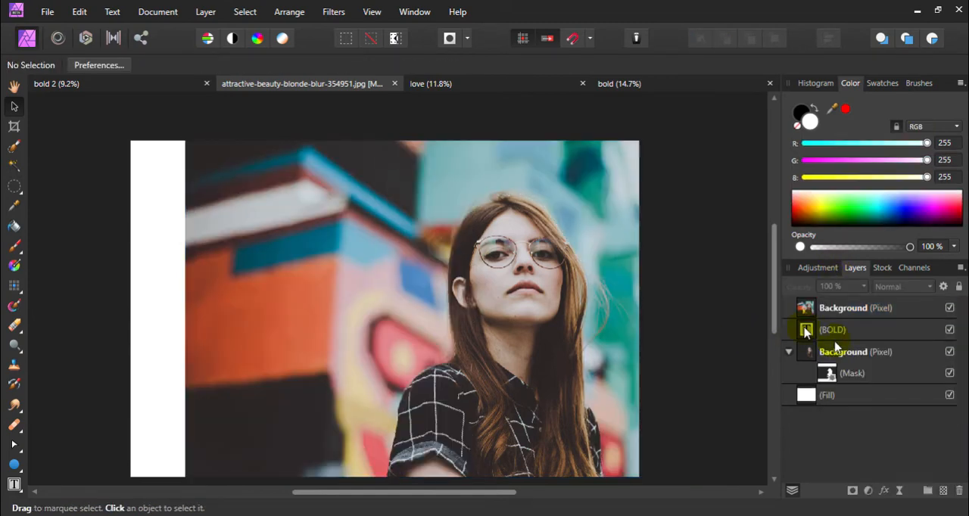
{"action": "left_click", "coordinate": [833, 334]}
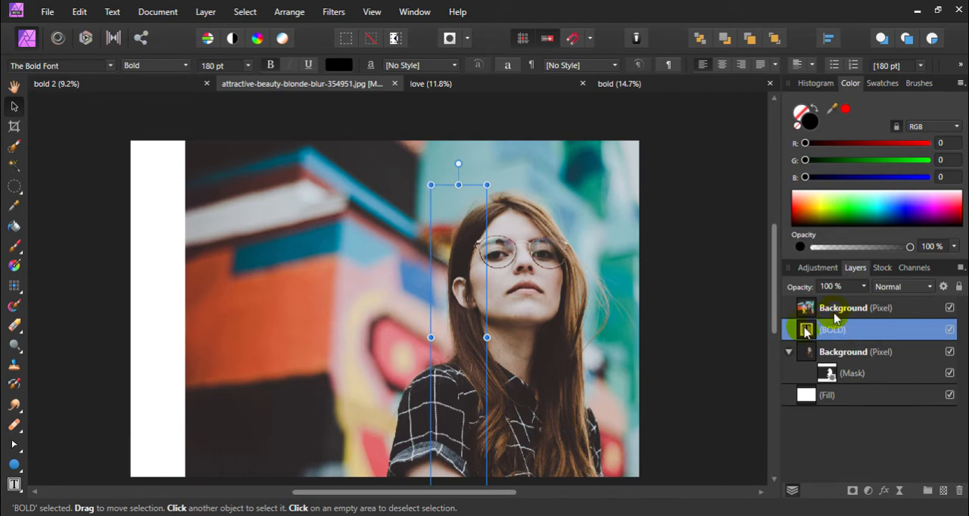
{"action": "left_click", "coordinate": [746, 341]}
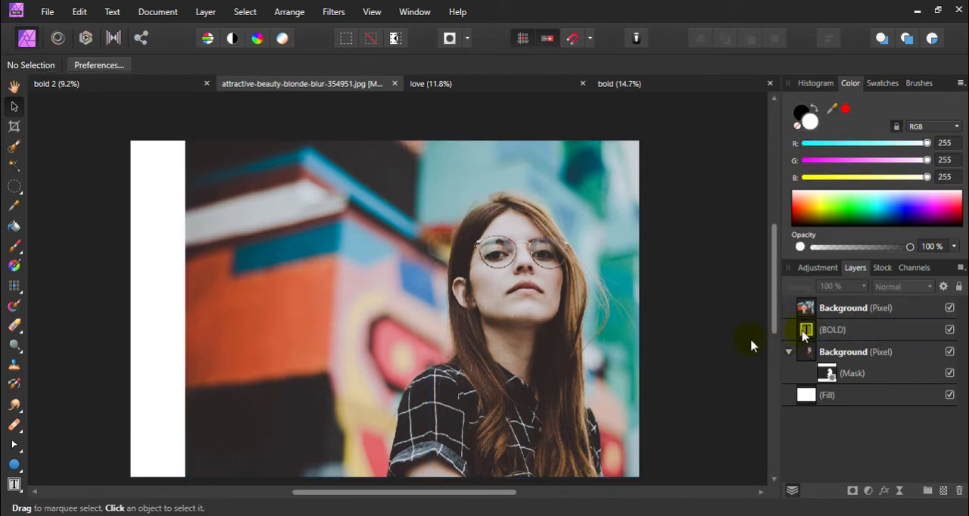
{"action": "left_click", "coordinate": [805, 332]}
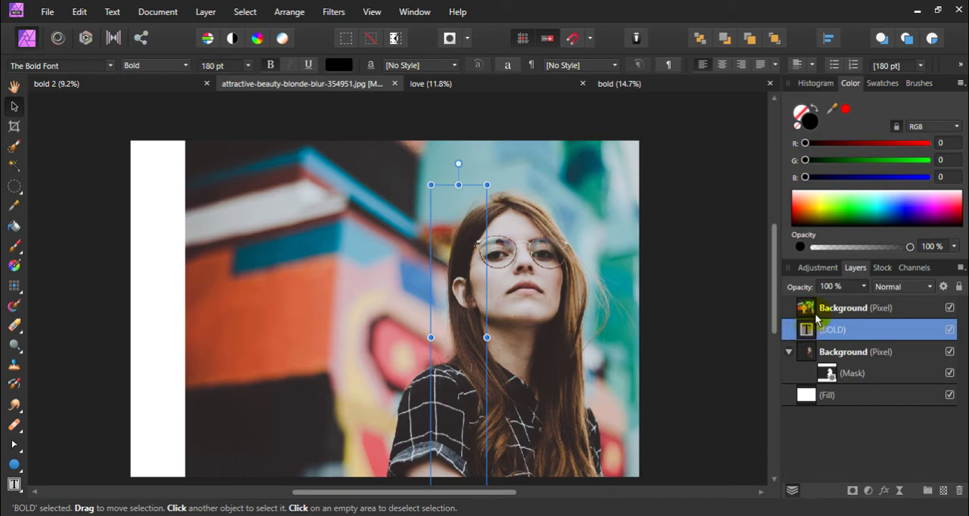
{"action": "left_click_drag", "start_coordinate": [816, 320], "coordinate": [809, 312]}
{"action": "left_click", "coordinate": [700, 301]}
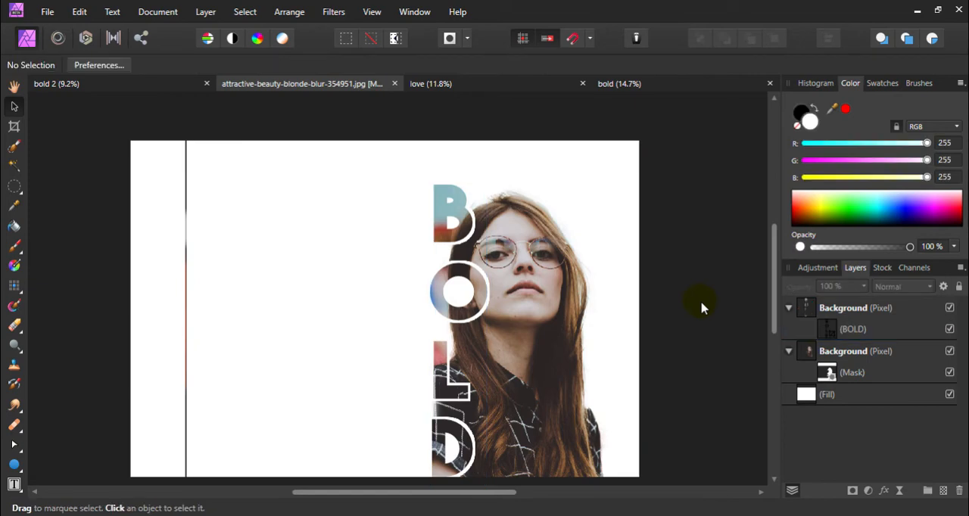
{"action": "left_click", "coordinate": [830, 328]}
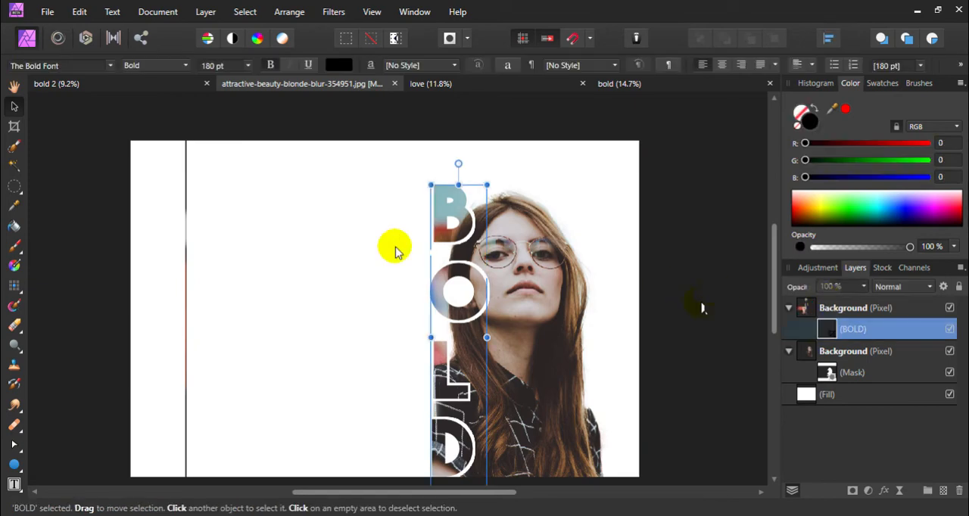
{"action": "left_click", "coordinate": [201, 228]}
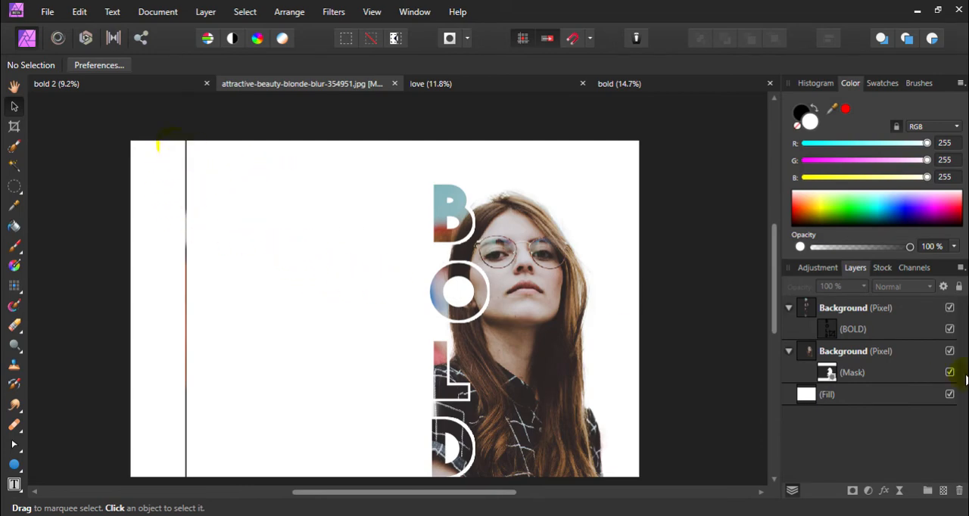
Paint black on the lower Background layer's mask along the stray vertical line in the white area, and deselect
{"action": "left_click", "coordinate": [828, 374]}
{"action": "left_click", "coordinate": [721, 192]}
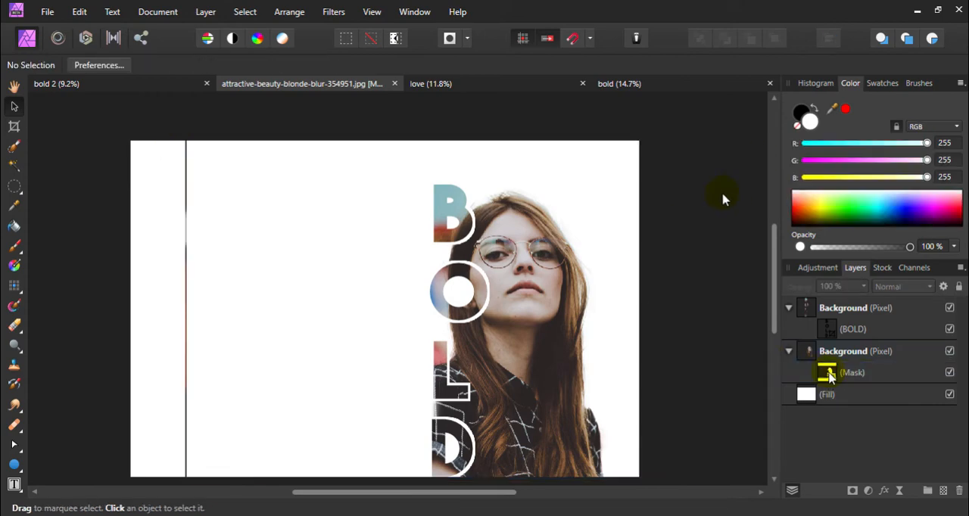
{"action": "key", "text": "b"}
{"action": "key", "text": "v"}
{"action": "left_click", "coordinate": [831, 374]}
{"action": "key", "text": "b"}
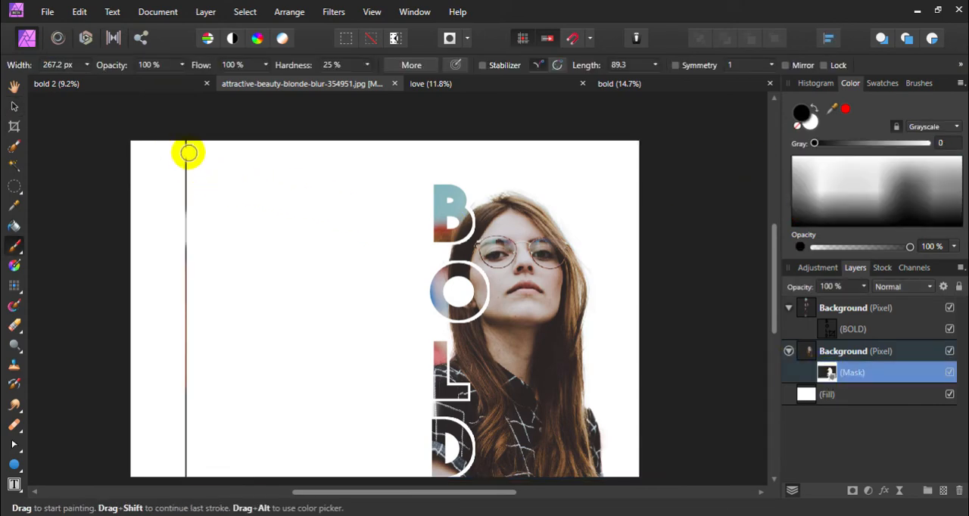
{"action": "left_click_drag", "start_coordinate": [187, 146], "coordinate": [181, 487]}
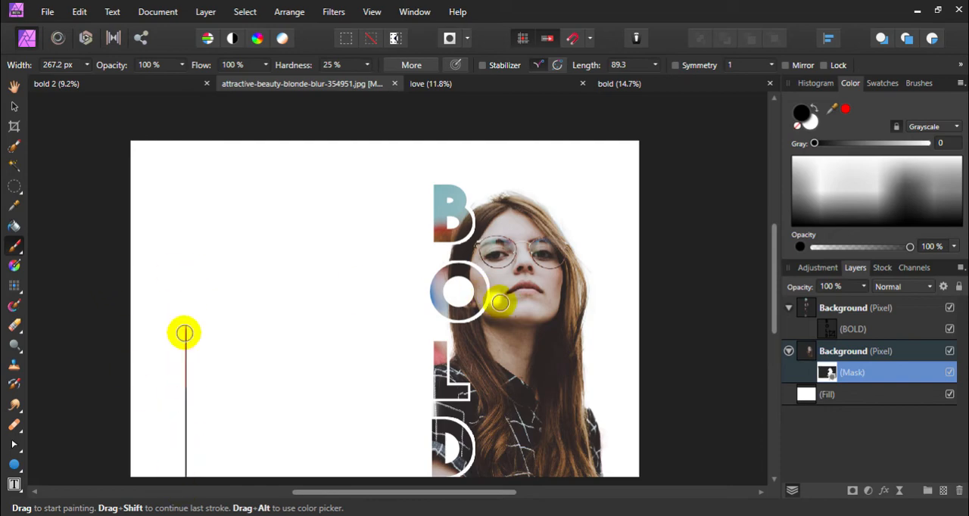
{"action": "left_click", "coordinate": [14, 106]}
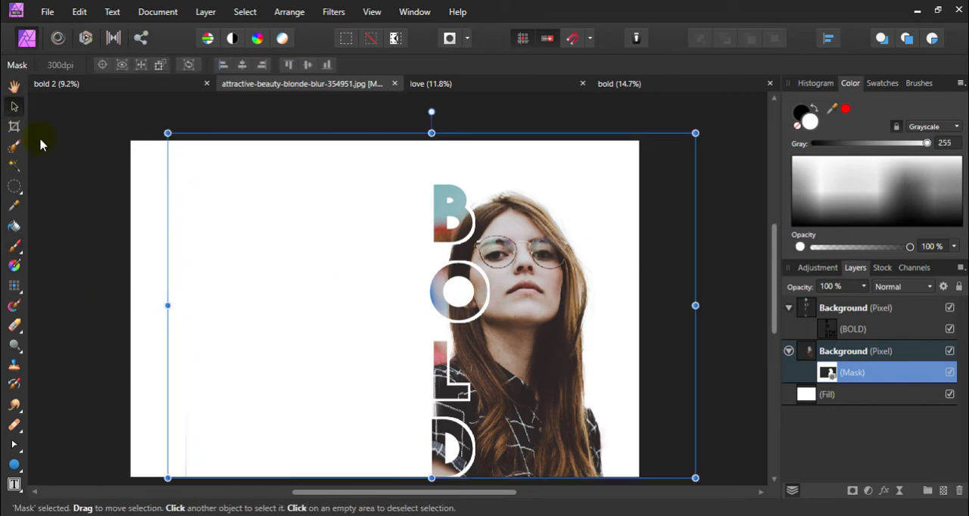
{"action": "left_click", "coordinate": [73, 195]}
{"action": "key", "text": "ctrl+0"}
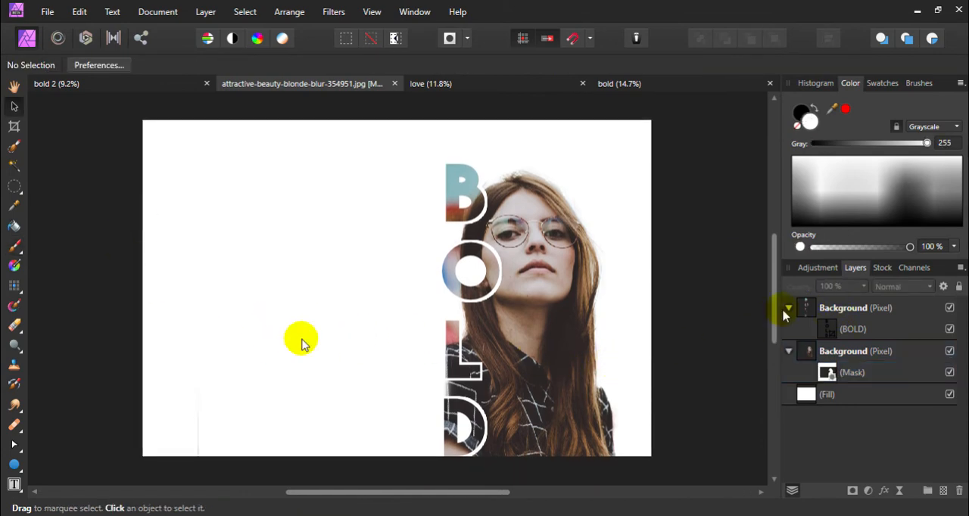
Collapse both Background layers, add a Vibrance adjustment above all layers with Vibrance set to 70 %, and deselect
{"action": "left_click", "coordinate": [789, 309]}
{"action": "left_click", "coordinate": [789, 331]}
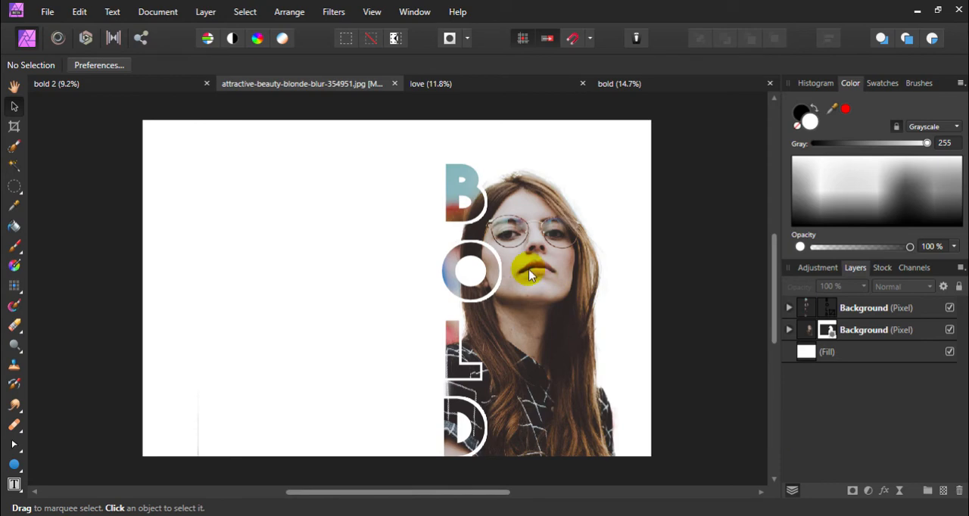
{"action": "left_click", "coordinate": [868, 492]}
{"action": "left_click", "coordinate": [871, 495]}
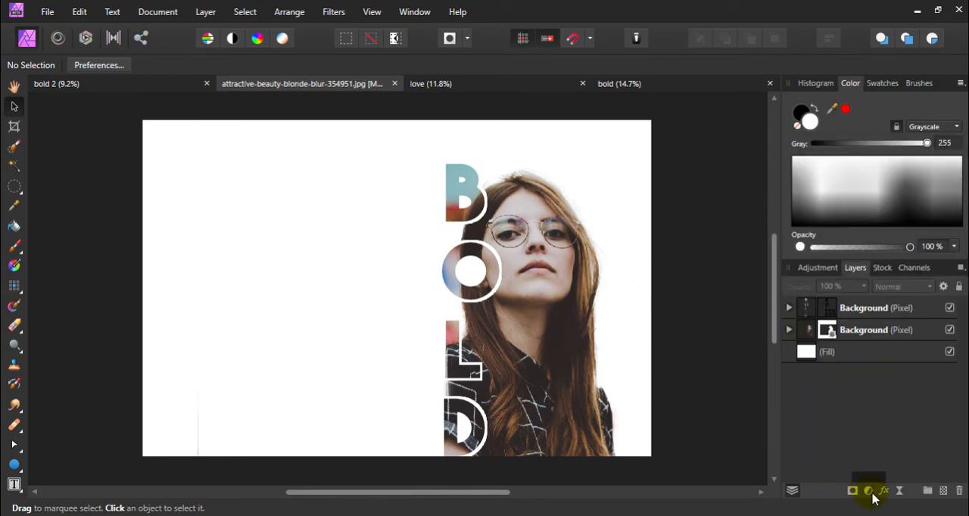
{"action": "left_click", "coordinate": [868, 494]}
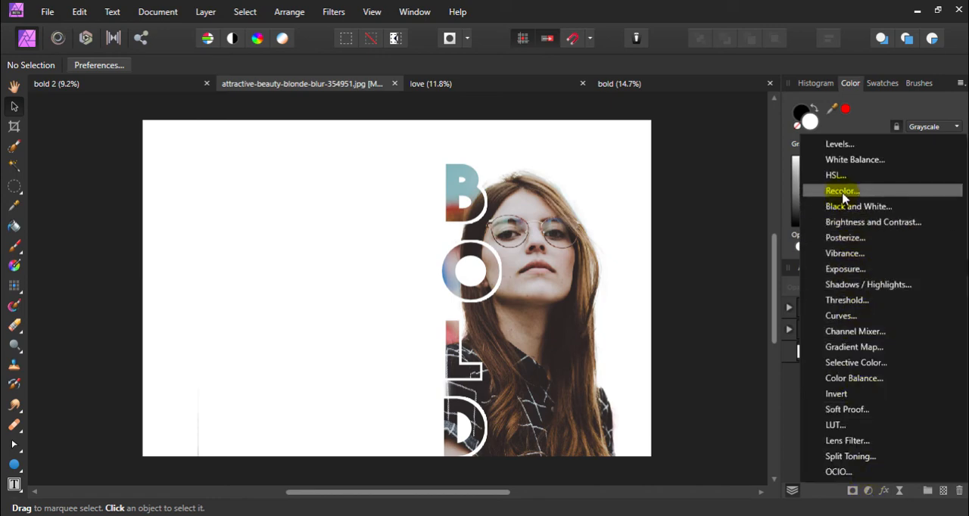
{"action": "left_click", "coordinate": [852, 254]}
{"action": "left_click_drag", "start_coordinate": [640, 405], "coordinate": [692, 405]}
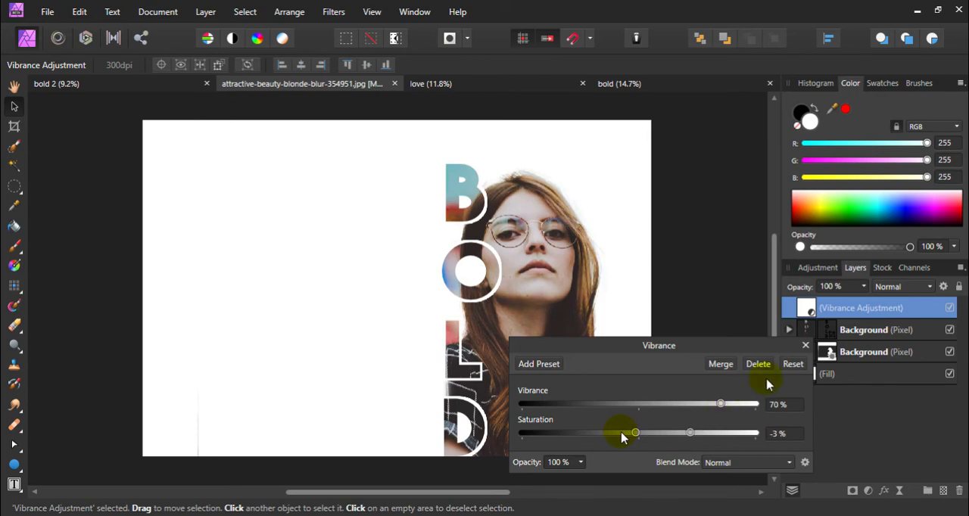
{"action": "left_click", "coordinate": [805, 347]}
{"action": "left_click", "coordinate": [731, 300]}
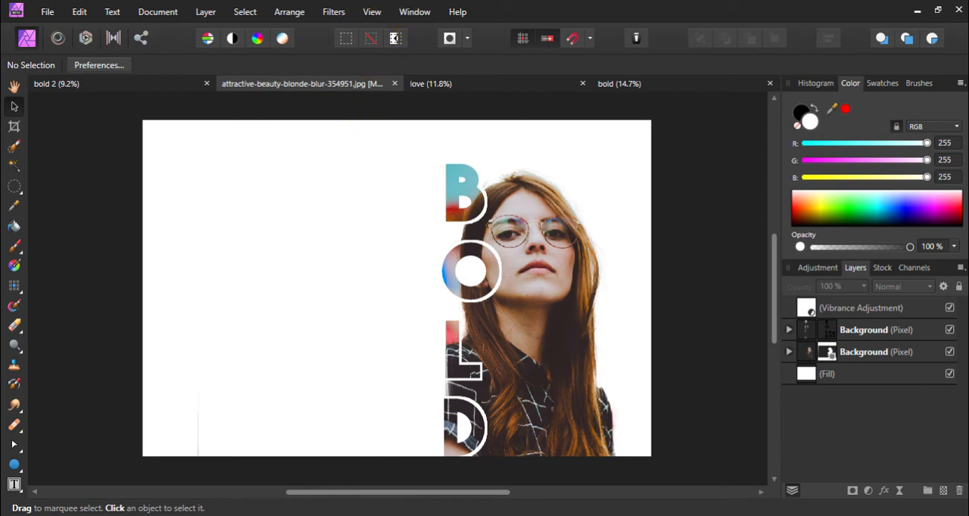
Switch to Notepad, copy the line "SOMETHING BS ABOUT BE WHO YOU ARE", and return to the poster in Affinity Photo
{"action": "key", "text": "alt+Tab"}
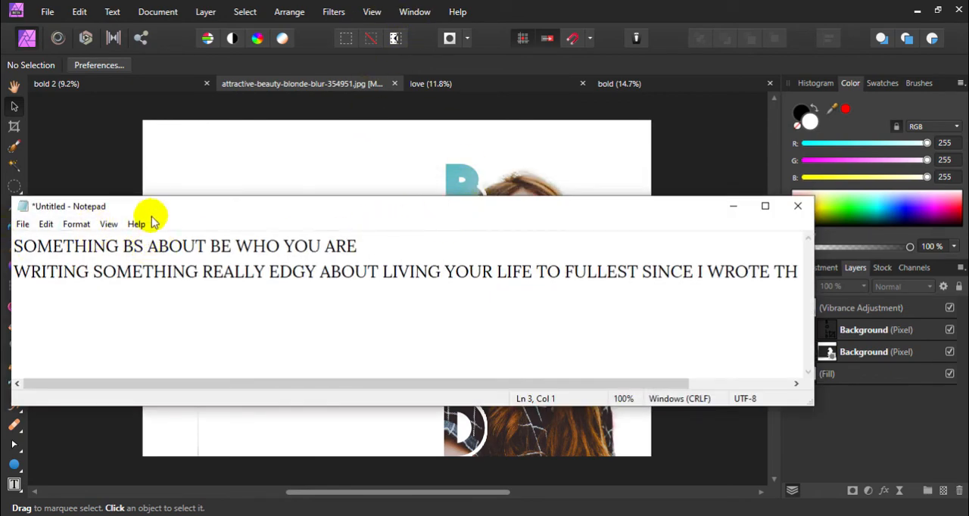
{"action": "left_click_drag", "start_coordinate": [151, 202], "coordinate": [492, 199]}
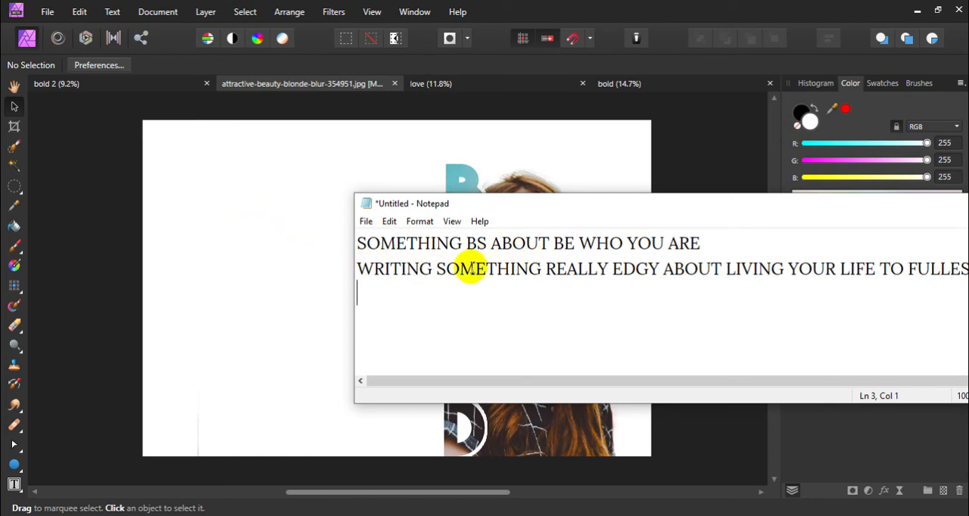
{"action": "left_click", "coordinate": [763, 242]}
{"action": "left_click", "coordinate": [353, 242], "text": "shift"}
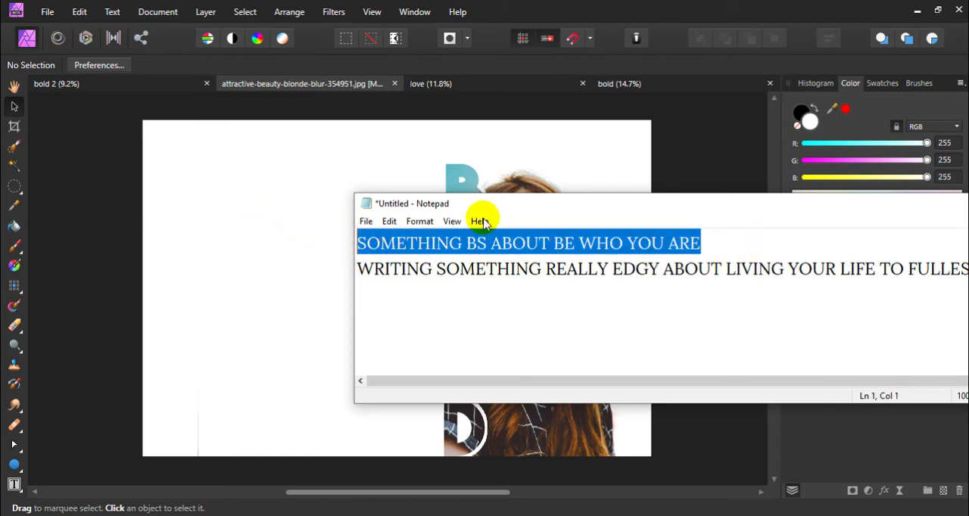
{"action": "left_click_drag", "start_coordinate": [569, 205], "coordinate": [334, 209]}
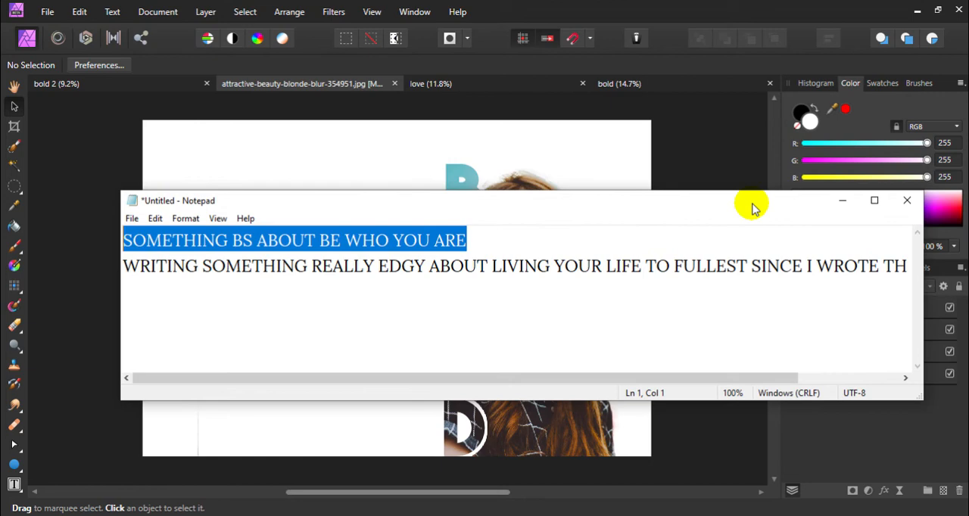
{"action": "left_click", "coordinate": [842, 202]}
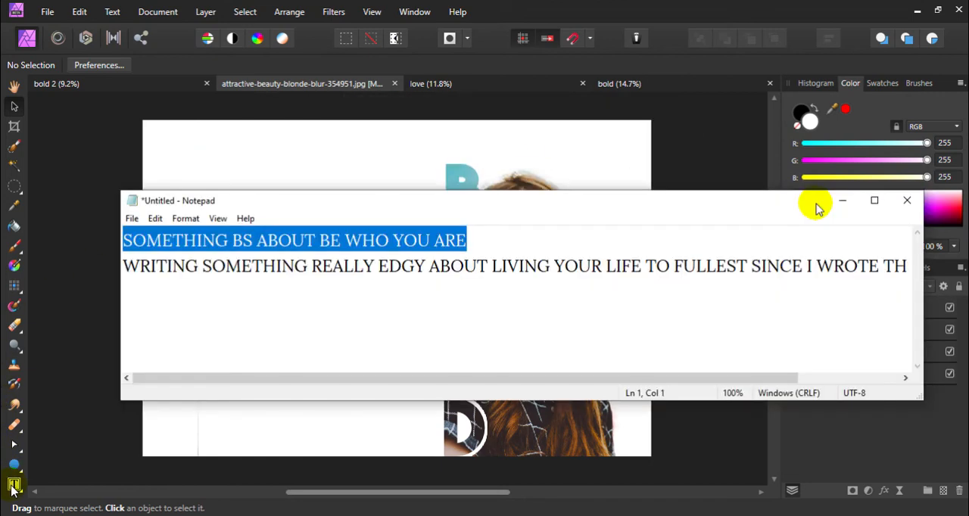
Paste "SOMETHING BS ABOUT BE WHO YOU ARE" as artistic text in the white area beside the portrait at 35 pt
{"action": "left_click", "coordinate": [13, 485]}
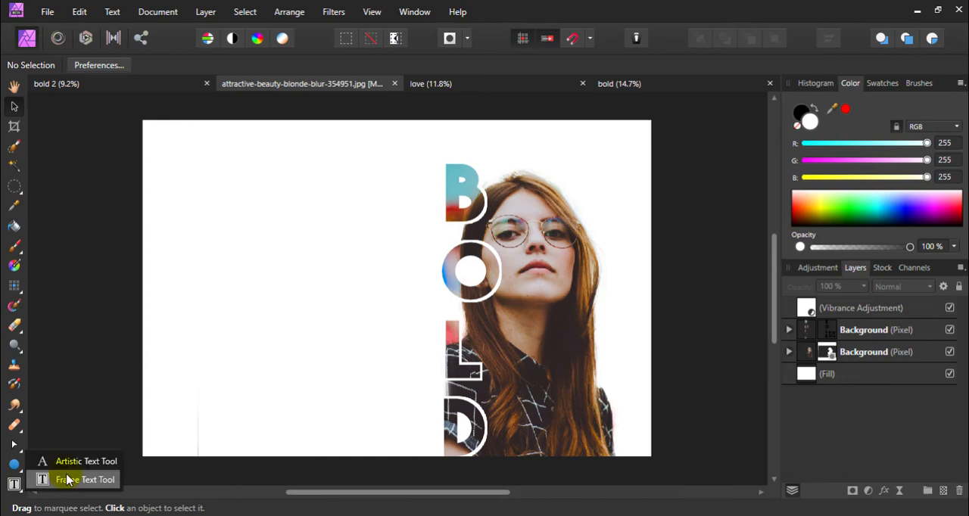
{"action": "left_click", "coordinate": [74, 461]}
{"action": "left_click_drag", "start_coordinate": [197, 256], "coordinate": [308, 261]}
{"action": "key", "text": "ctrl+v"}
{"action": "key", "text": "ctrl+a"}
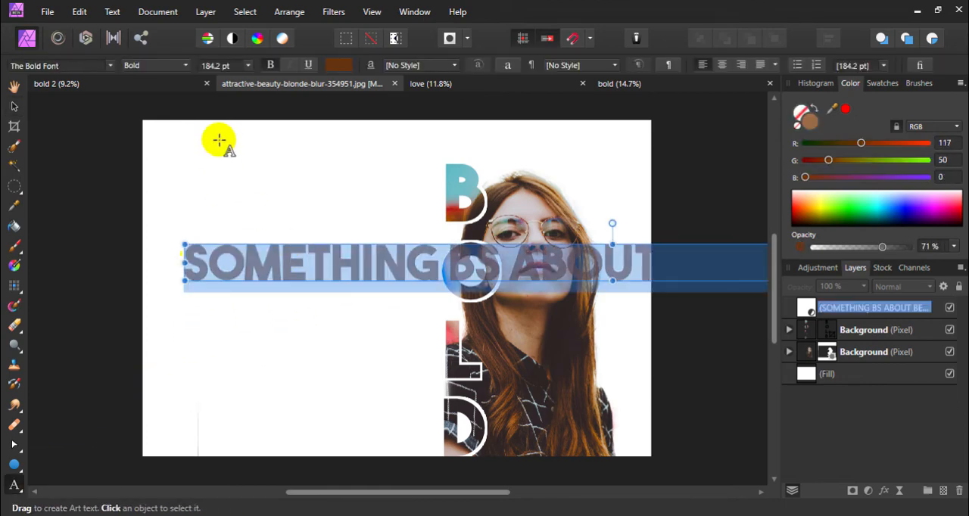
{"action": "left_click", "coordinate": [220, 66]}
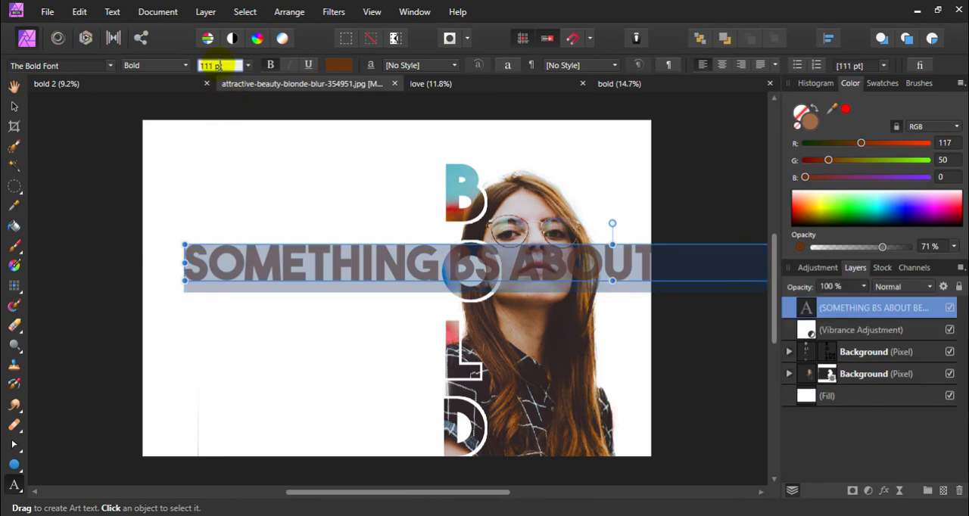
{"action": "type", "text": "35"}
{"action": "key", "text": "Return"}
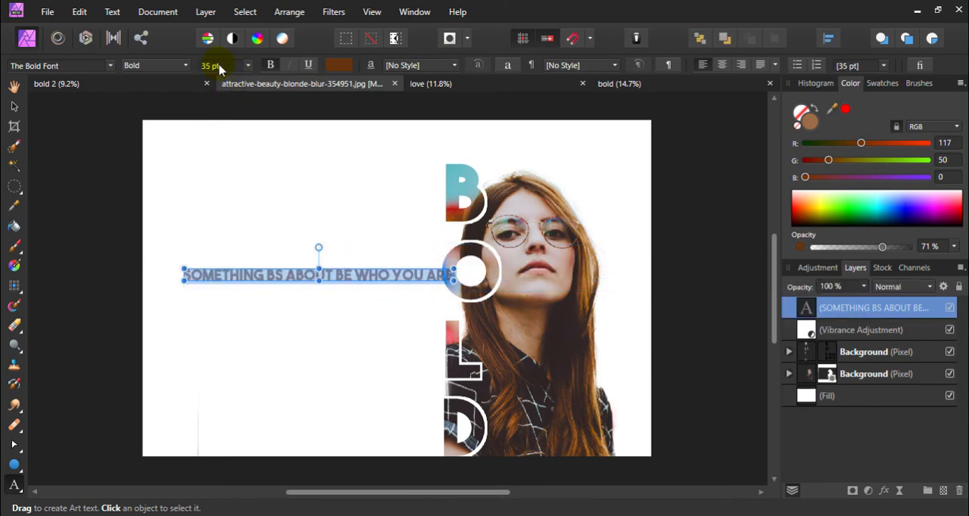
Set the tagline's font color to black and move it slightly left and down, clear of the letter O
{"action": "left_click", "coordinate": [339, 65]}
{"action": "left_click_drag", "start_coordinate": [317, 202], "coordinate": [325, 244]}
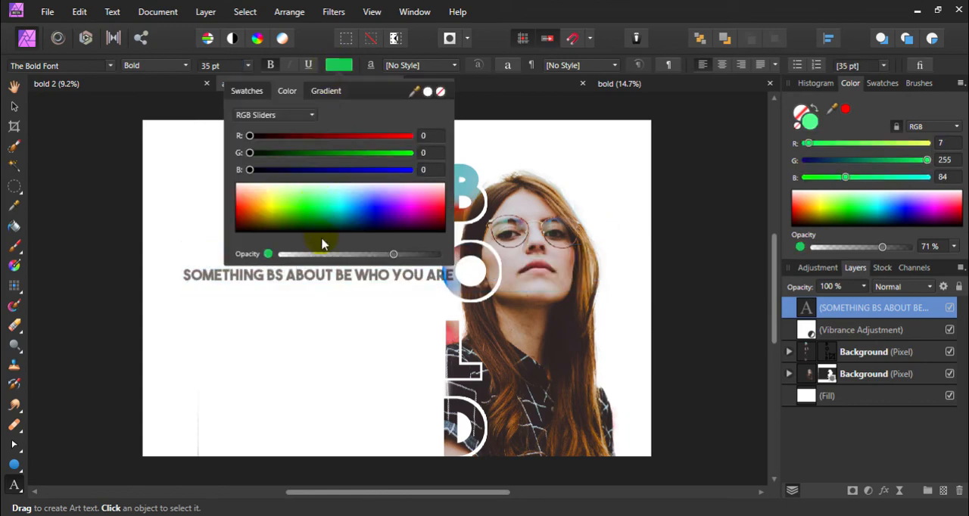
{"action": "left_click_drag", "start_coordinate": [371, 197], "coordinate": [361, 265]}
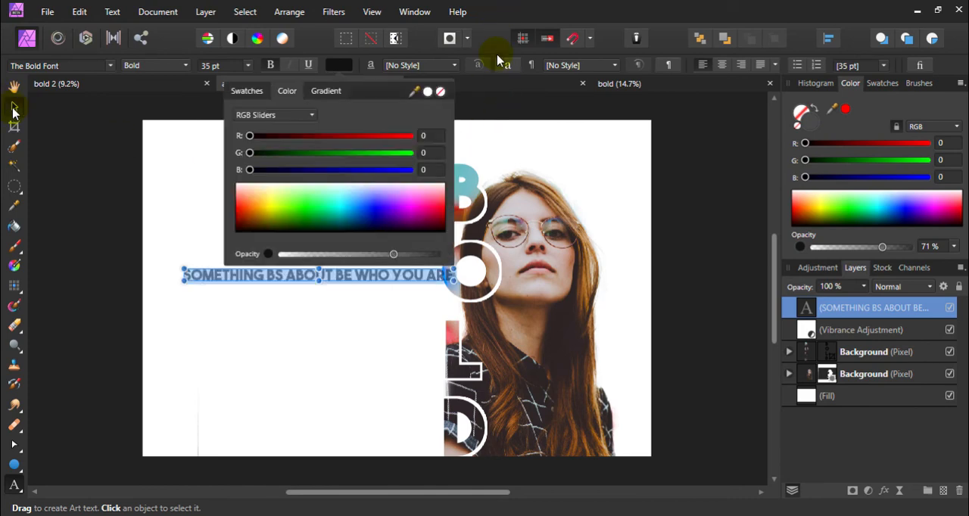
{"action": "left_click", "coordinate": [14, 109]}
{"action": "left_click", "coordinate": [165, 184]}
{"action": "left_click_drag", "start_coordinate": [264, 276], "coordinate": [252, 285]}
Raise the opacity of the tagline's font color to 100 % using the HSL Color Wheel
{"action": "double_click", "coordinate": [252, 285]}
{"action": "key", "text": "ctrl+a"}
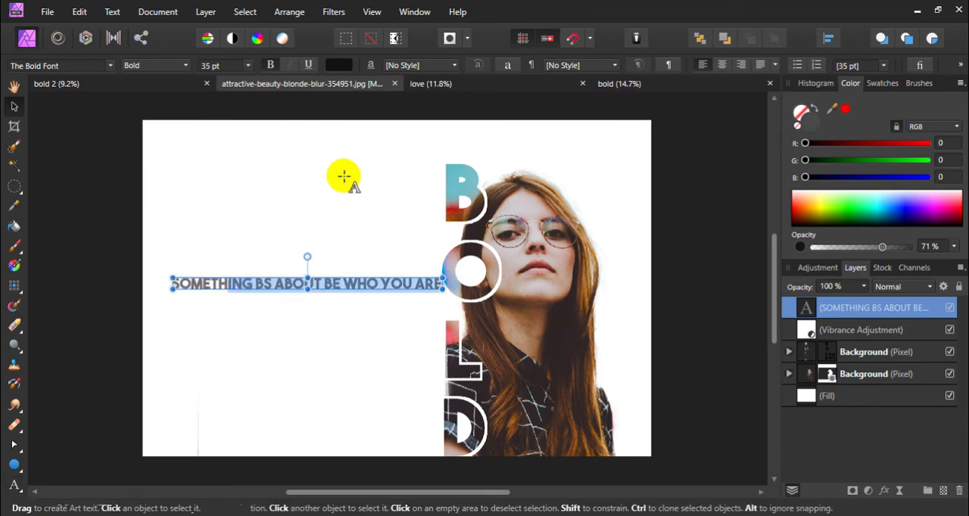
{"action": "left_click", "coordinate": [338, 65]}
{"action": "left_click", "coordinate": [266, 114]}
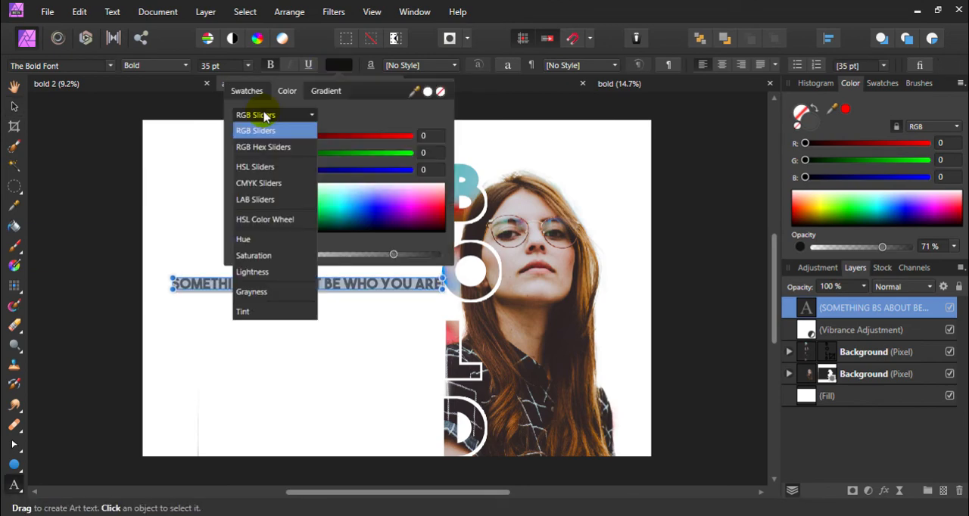
{"action": "left_click", "coordinate": [261, 147]}
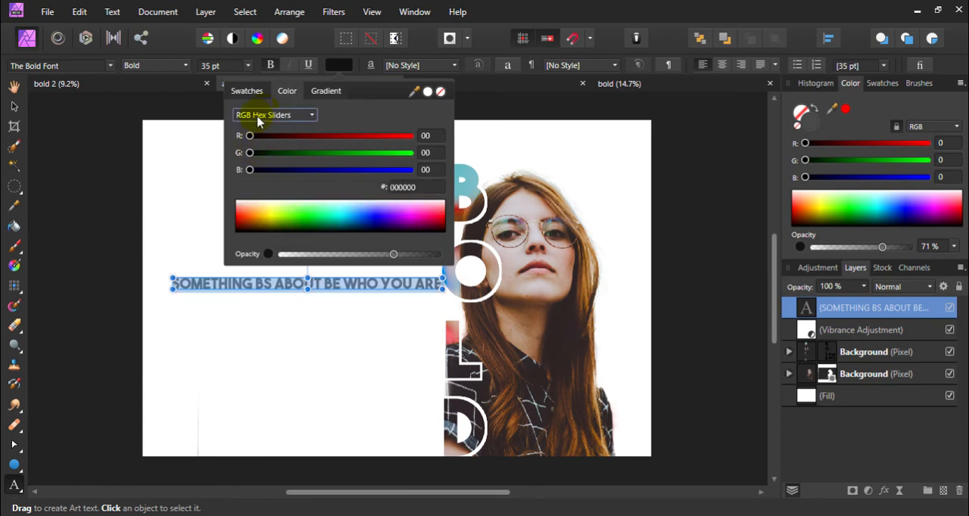
{"action": "left_click", "coordinate": [261, 115]}
{"action": "left_click", "coordinate": [268, 218]}
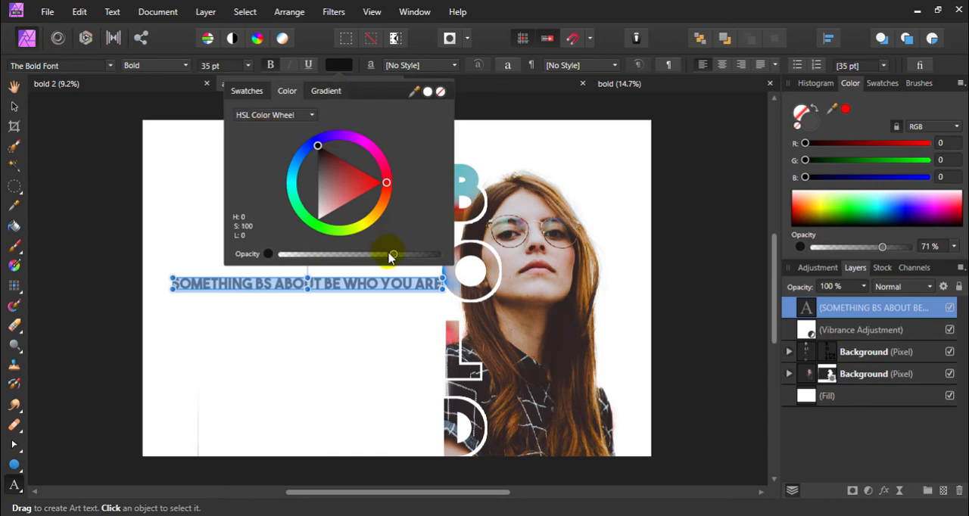
{"action": "left_click_drag", "start_coordinate": [392, 255], "coordinate": [478, 242]}
{"action": "left_click", "coordinate": [506, 11]}
{"action": "left_click", "coordinate": [338, 219]}
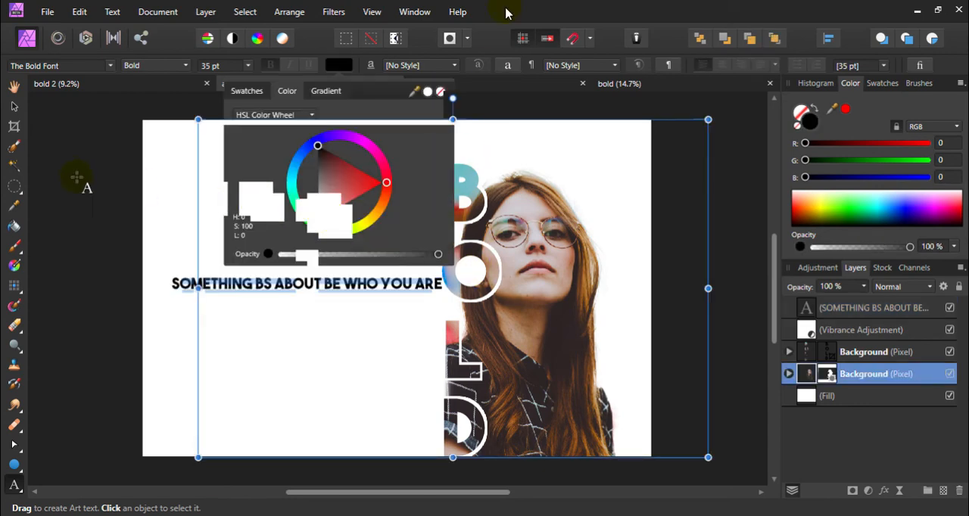
{"action": "left_click", "coordinate": [96, 171]}
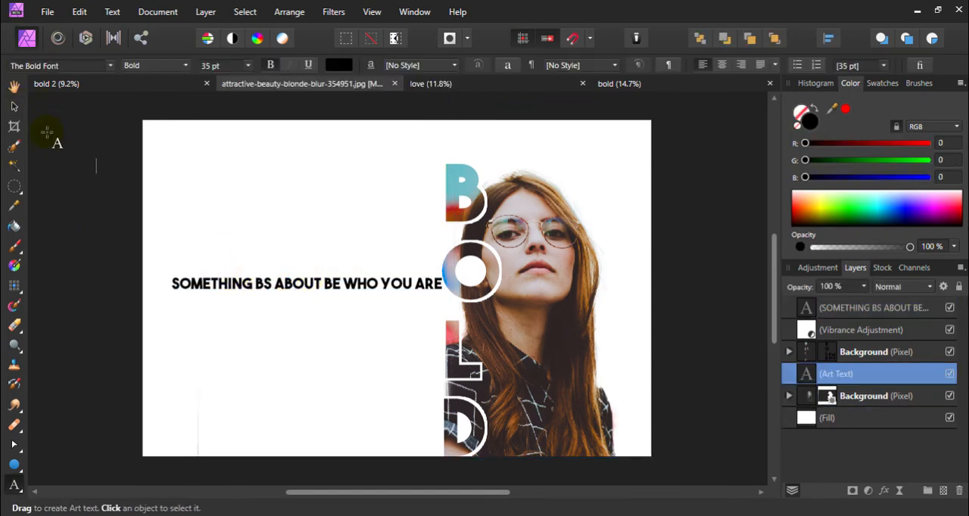
Move the tagline slightly further down and left of the BOLD letters, and deselect
{"action": "left_click", "coordinate": [236, 285]}
{"action": "left_click_drag", "start_coordinate": [238, 285], "coordinate": [232, 293]}
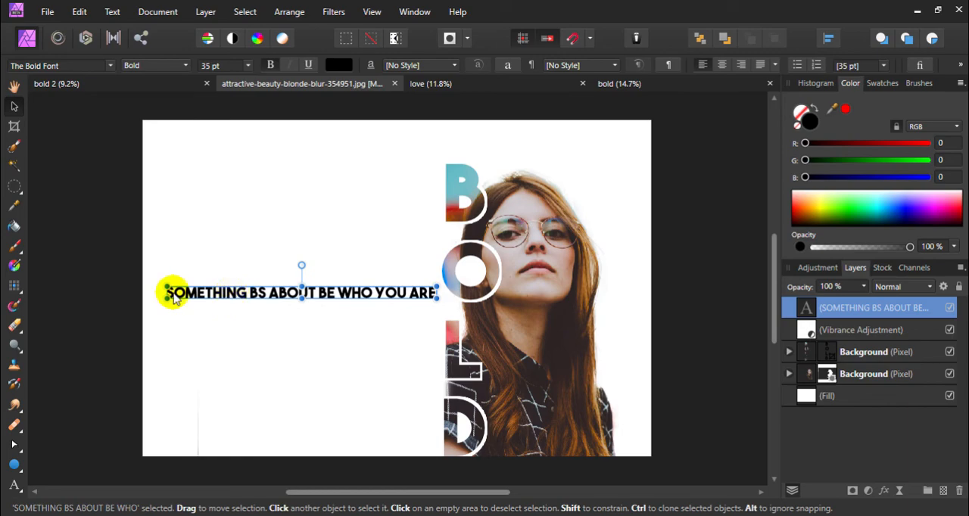
{"action": "left_click", "coordinate": [76, 339]}
Switch to Notepad, copy the second line, starting with "WRITING SOMETHING REALLY EDGY", and return to the poster in Affinity Photo
{"action": "left_click", "coordinate": [14, 485]}
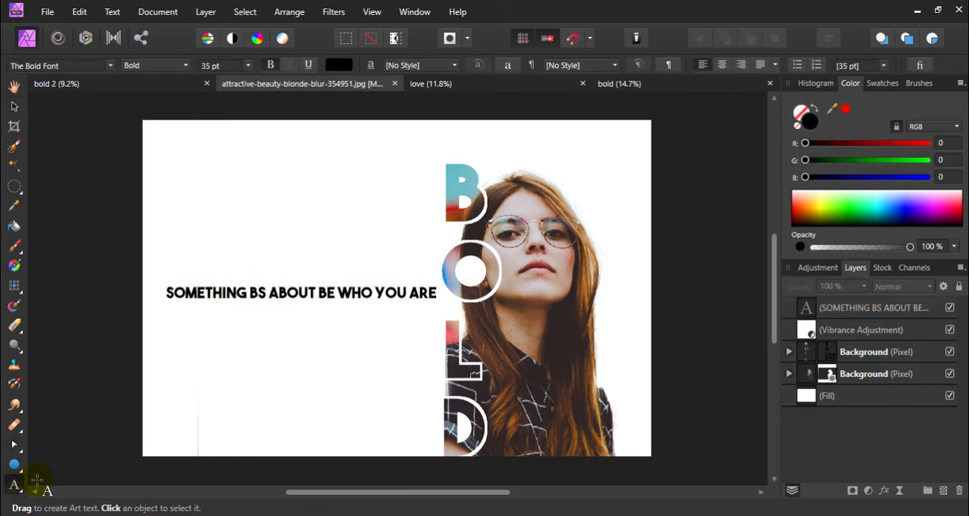
{"action": "key", "text": "alt+Tab"}
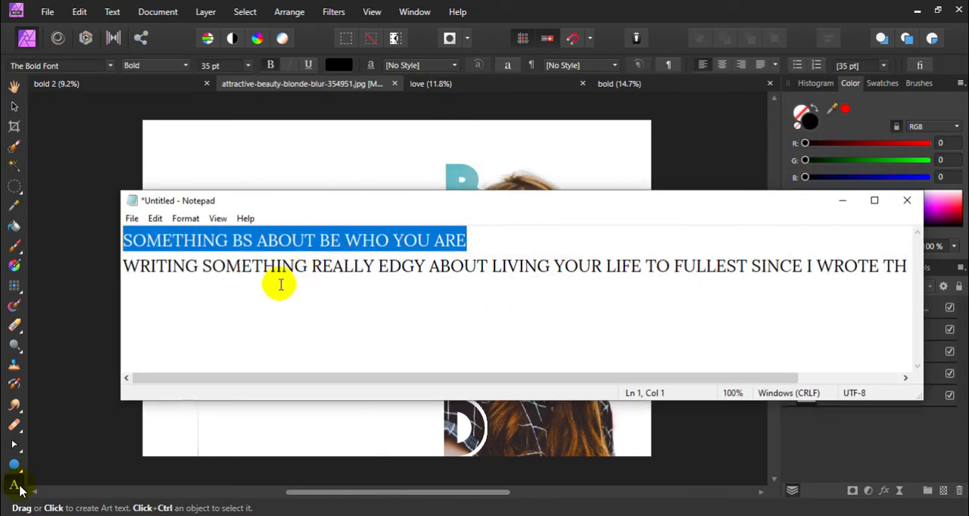
{"action": "key", "text": "Down"}
{"action": "key", "text": "shift+End"}
{"action": "key", "text": "ctrl+c"}
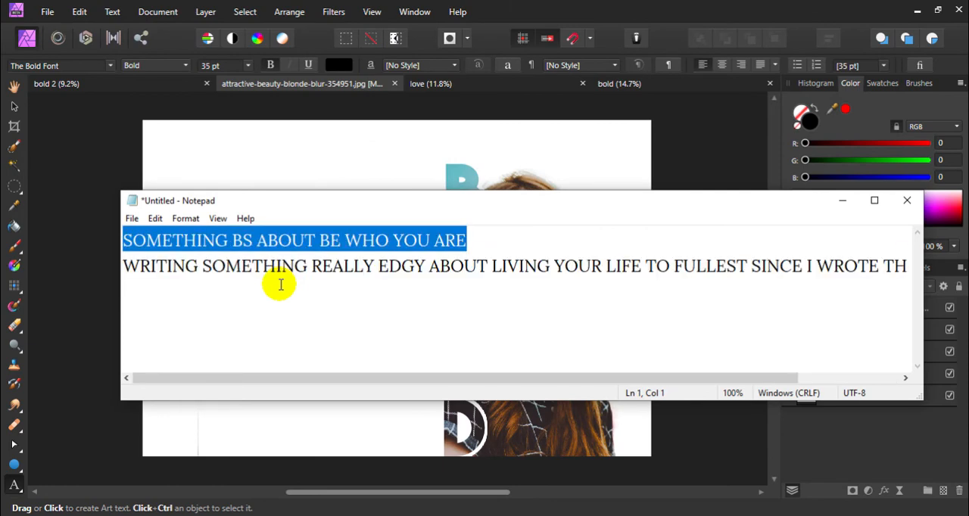
{"action": "left_click", "coordinate": [843, 200]}
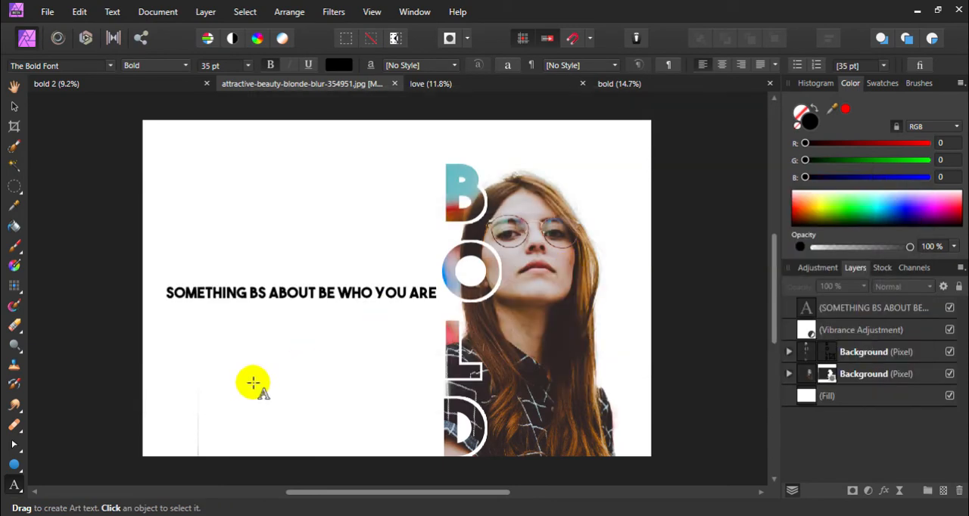
Paste the copied sentence as artistic text below the tagline and set its size to 20 pt
{"action": "left_click_drag", "start_coordinate": [184, 316], "coordinate": [288, 342]}
{"action": "key", "text": "ctrl+v"}
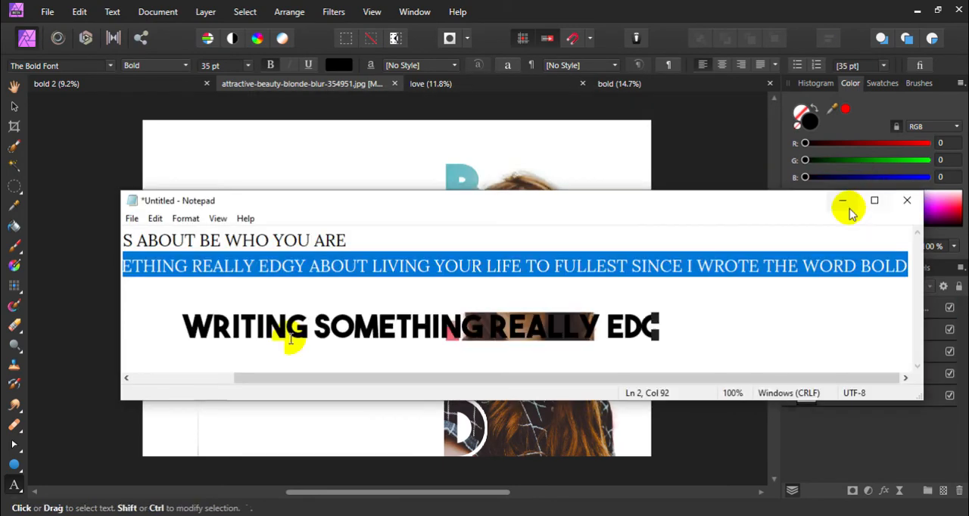
{"action": "key", "text": "ctrl+a"}
{"action": "left_click", "coordinate": [210, 66]}
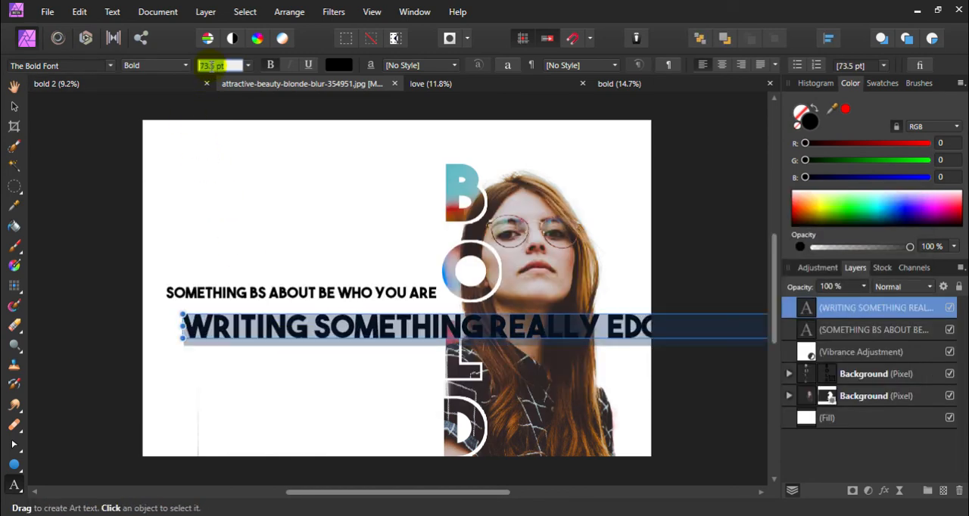
{"action": "key", "text": "Return"}
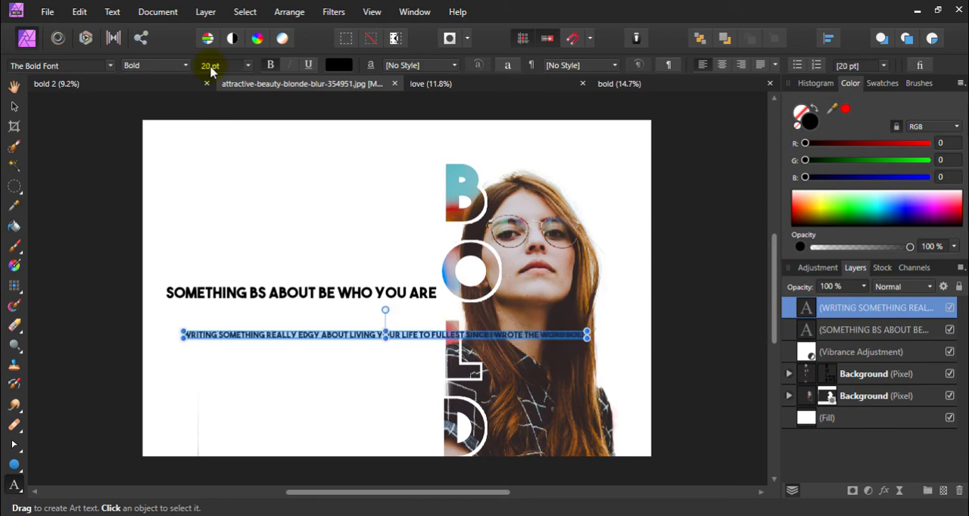
Break the small text into two lines after "YOUR LIFE" and right-align it
{"action": "left_click", "coordinate": [421, 335]}
{"action": "key", "text": "Return"}
{"action": "key", "text": "ctrl+a"}
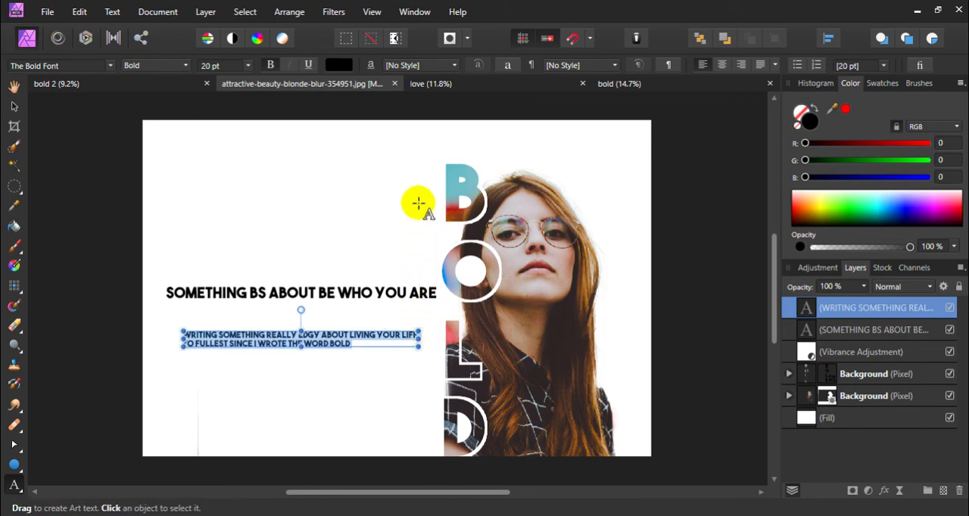
{"action": "left_click", "coordinate": [741, 66]}
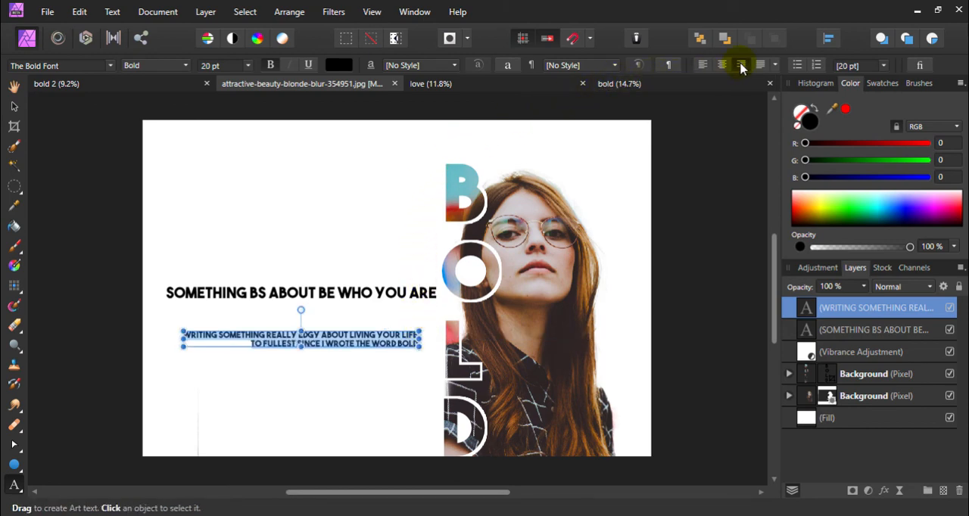
Move the two-line text directly beneath the tagline so their right edges line up
{"action": "left_click", "coordinate": [12, 111]}
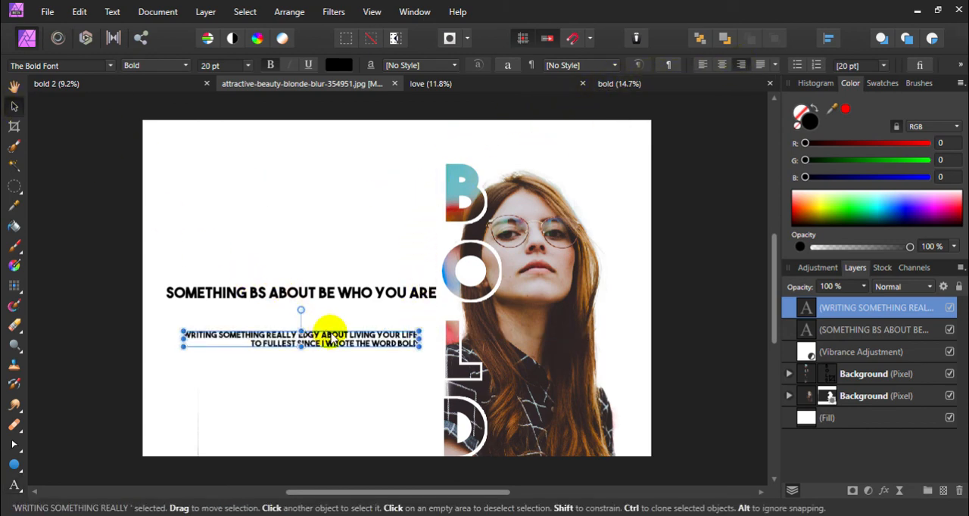
{"action": "left_click_drag", "start_coordinate": [331, 330], "coordinate": [344, 317]}
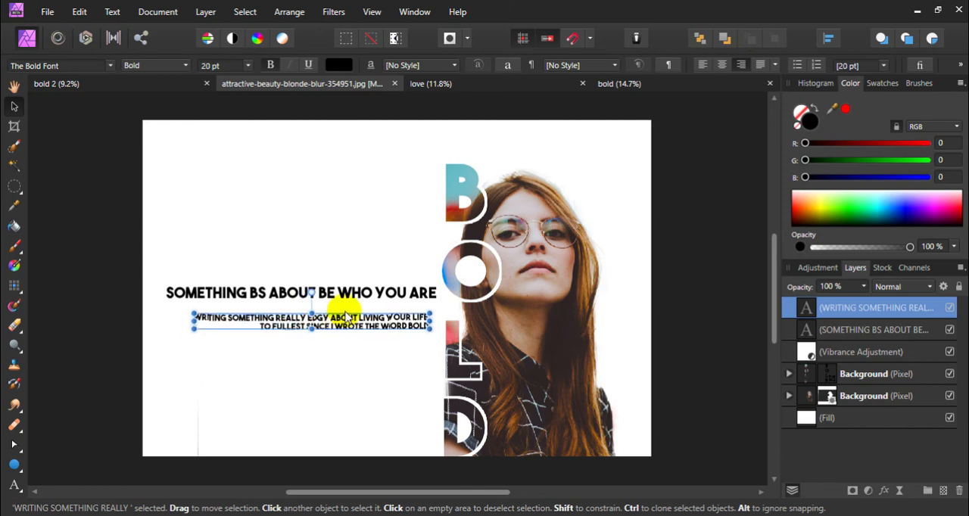
{"action": "left_click", "coordinate": [296, 250]}
Recolor the small two-line text below the tagline to grey, HSL 0, 9, 37, at 73% opacity, and deselect it
{"action": "left_click", "coordinate": [352, 312]}
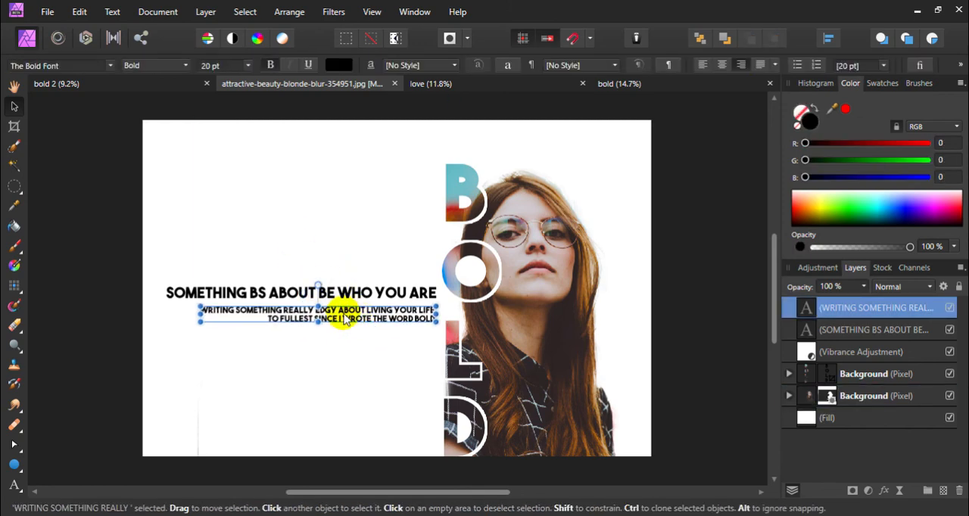
{"action": "left_click", "coordinate": [341, 66]}
{"action": "left_click", "coordinate": [324, 173]}
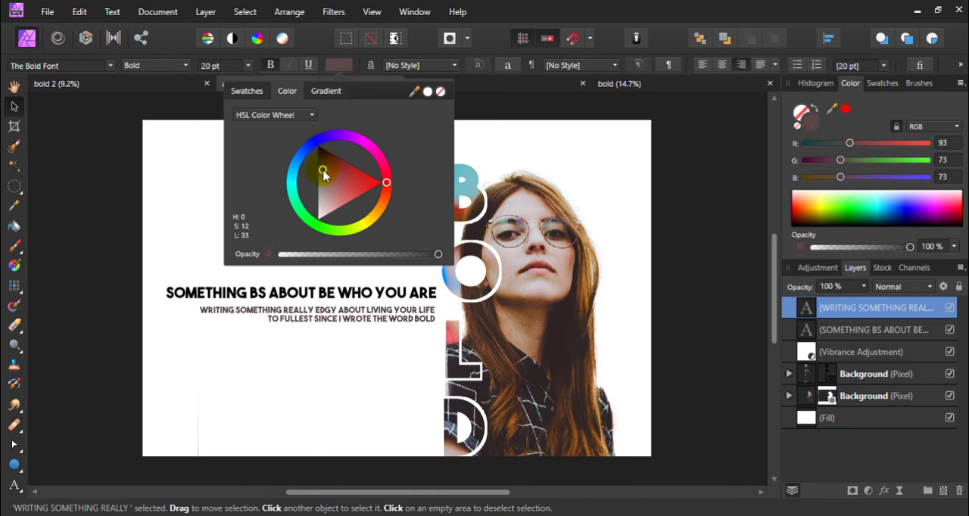
{"action": "left_click", "coordinate": [323, 174]}
{"action": "left_click_drag", "start_coordinate": [355, 255], "coordinate": [396, 256]}
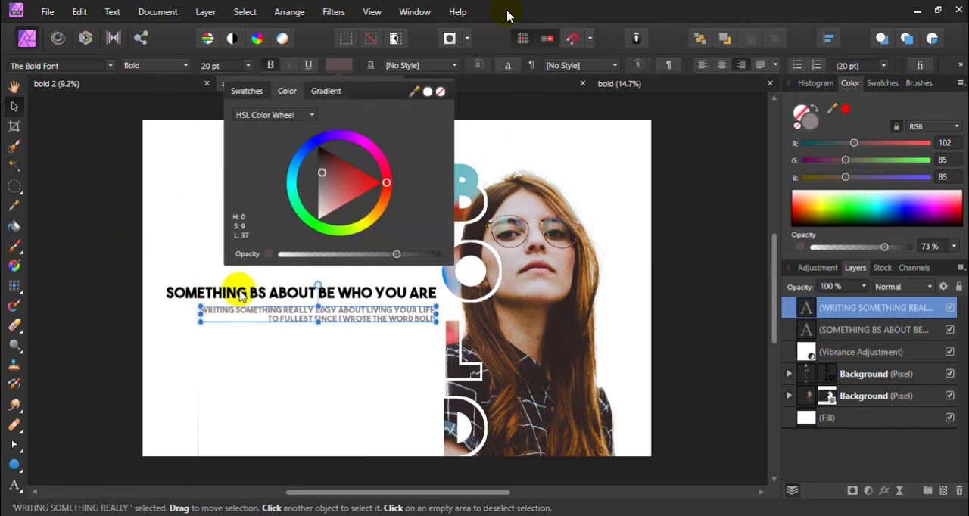
{"action": "key", "text": "ctrl+d"}
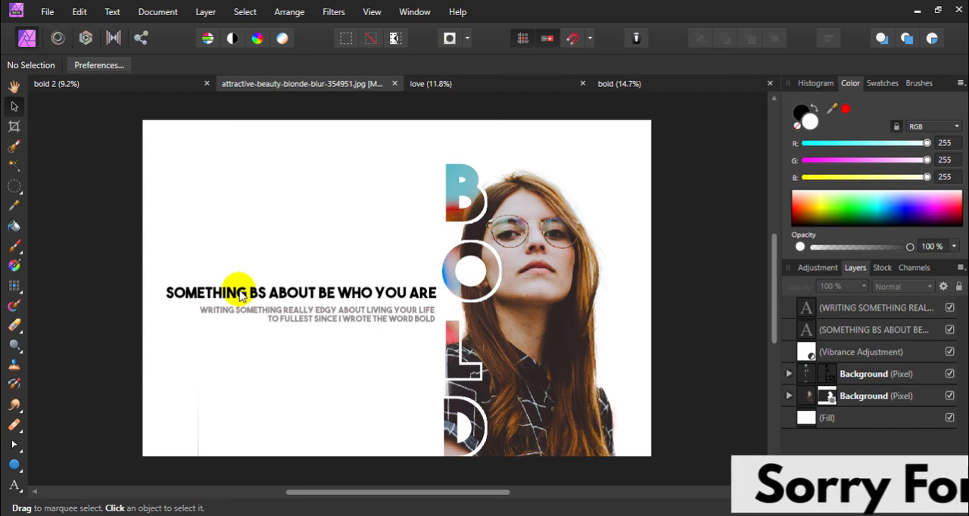
Compare the open example posters "love", "bold" and "bold 2" with the current poster, and return to the attractive-beauty-blonde-blur-354951.jpg document
{"action": "left_click", "coordinate": [432, 85]}
{"action": "key", "text": "h"}
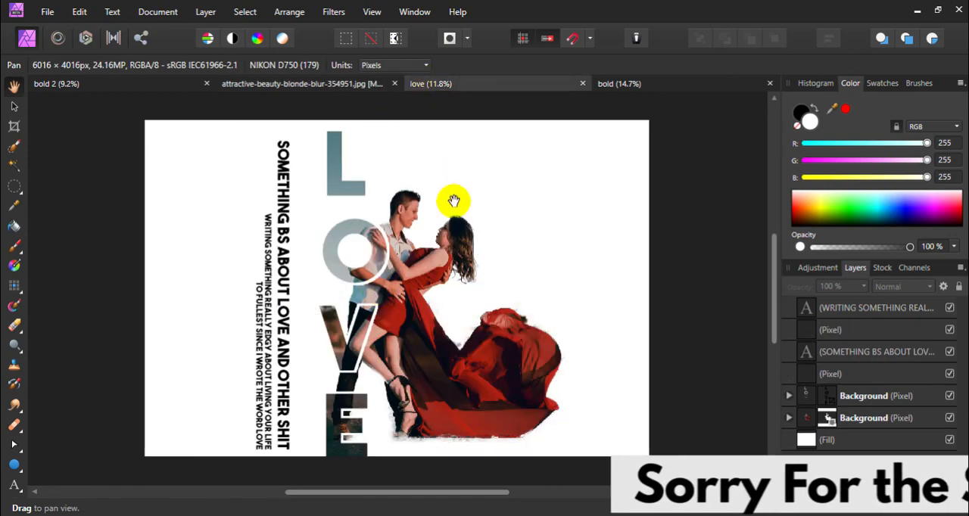
{"action": "left_click", "coordinate": [619, 84]}
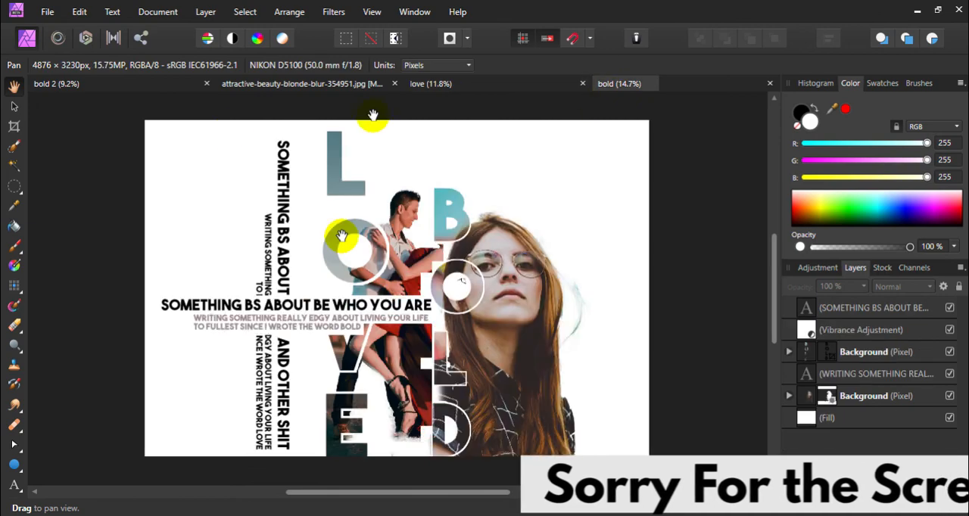
{"action": "left_click", "coordinate": [120, 84]}
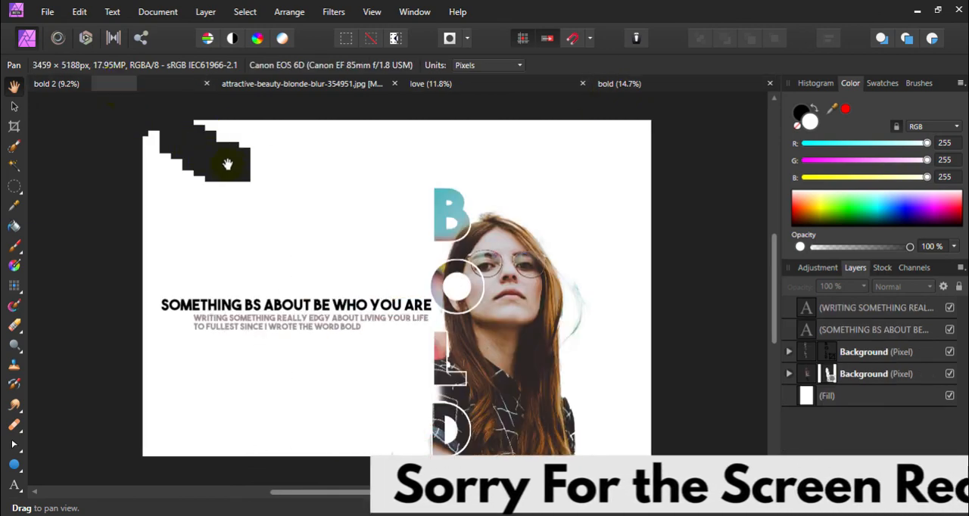
{"action": "left_click", "coordinate": [301, 85]}
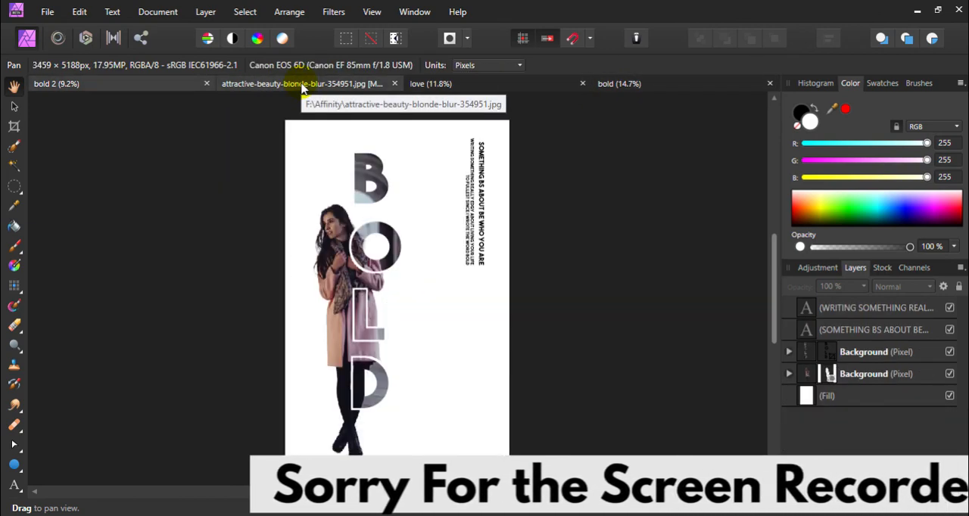
{"action": "left_click", "coordinate": [302, 87]}
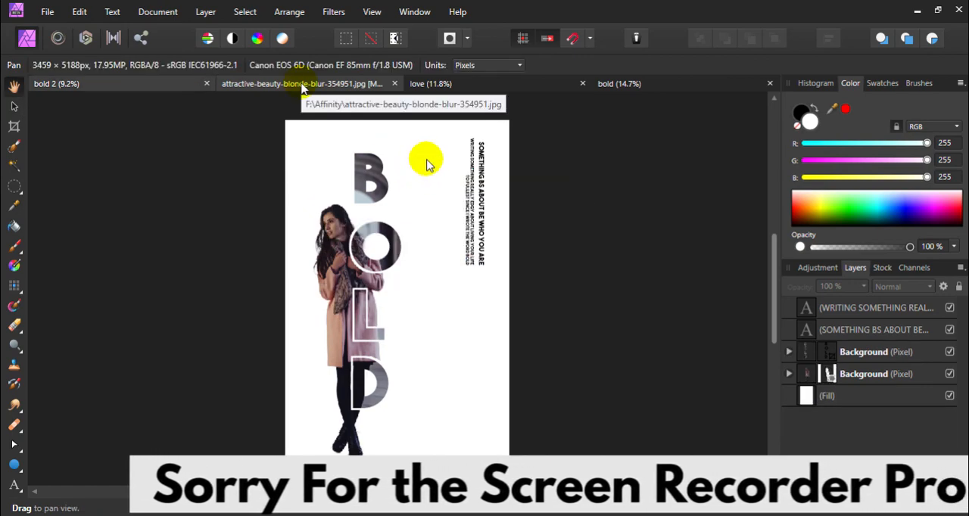
{"action": "left_click", "coordinate": [621, 84]}
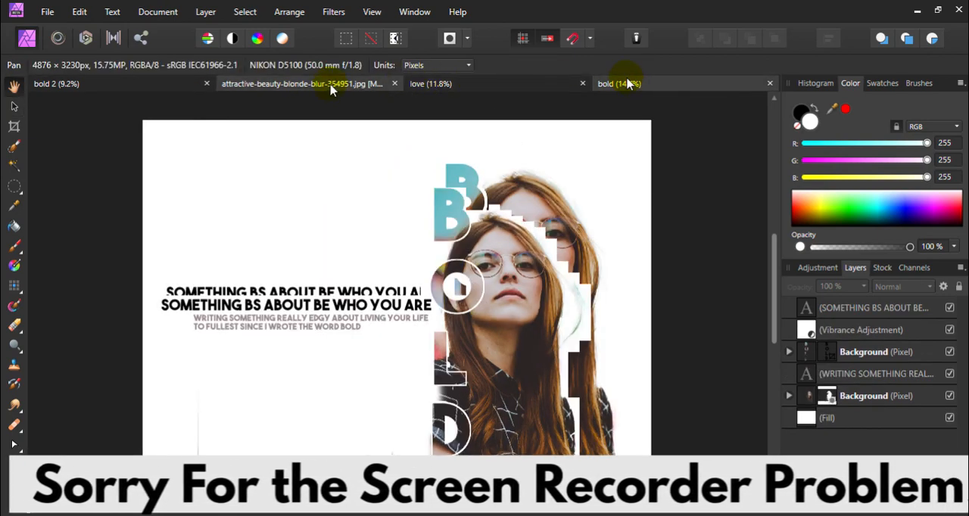
{"action": "left_click", "coordinate": [331, 87]}
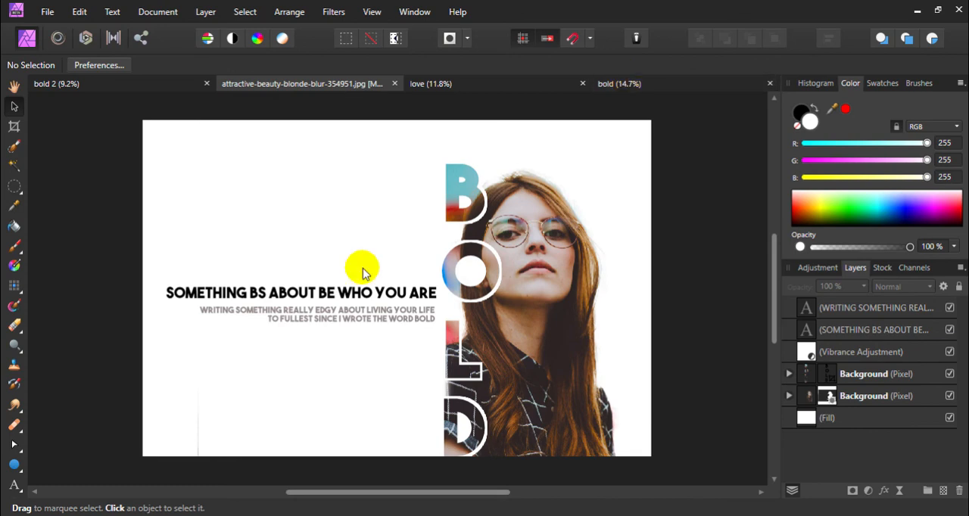